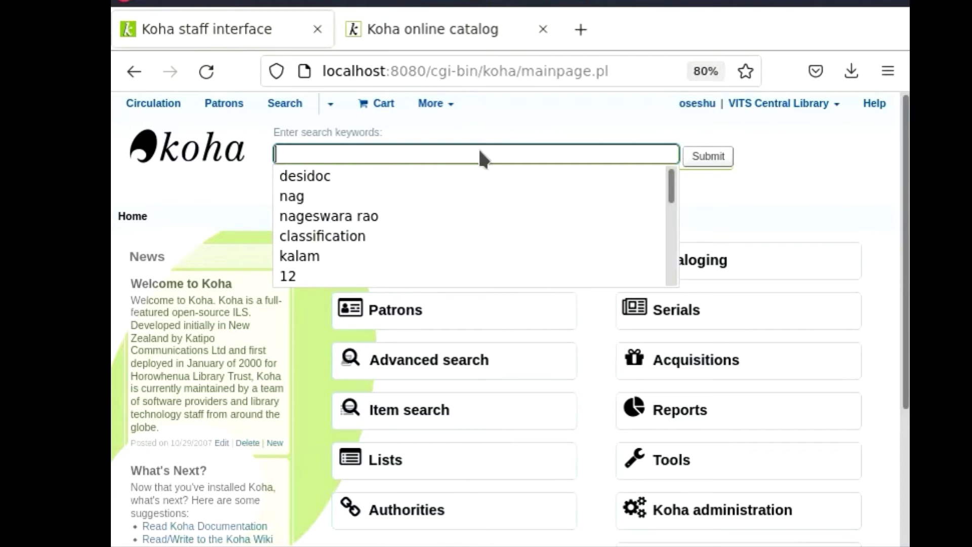
Search the library catalog for "wings of fire" from the staff interface
{"action": "type", "text": "wings of fire"}
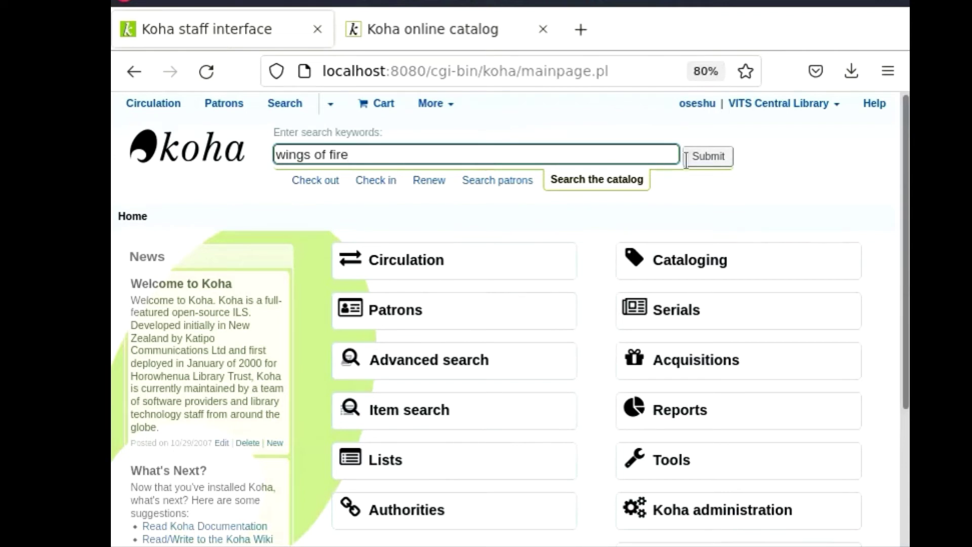
{"action": "left_click", "coordinate": [714, 151]}
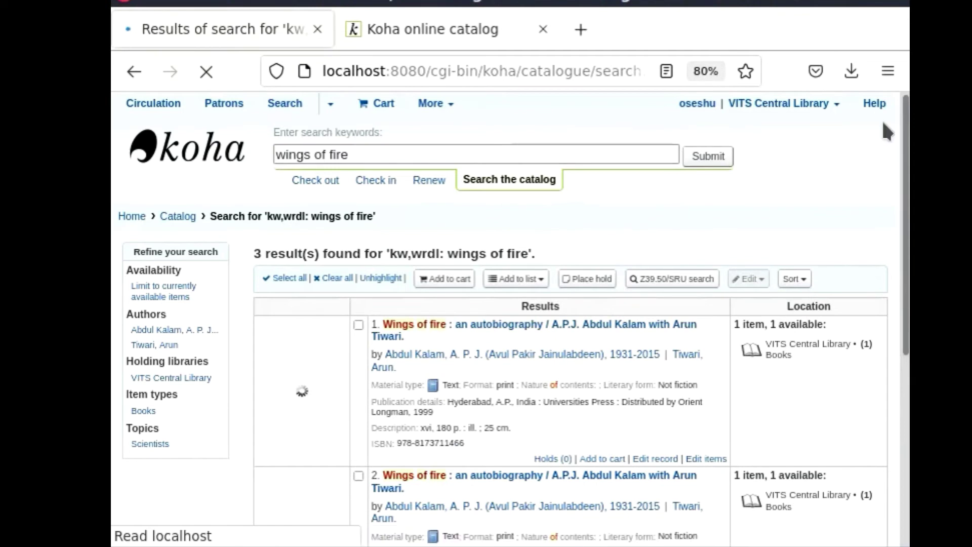
Examine all the Wings of fire search results, comparing their titles, authors, publication years, ISBNs and locations
{"action": "mouse_move", "coordinate": [905, 129]}
{"action": "left_mouse_down"}
{"action": "mouse_move", "coordinate": [897, 326]}
{"action": "mouse_move", "coordinate": [907, 143]}
{"action": "left_mouse_up"}
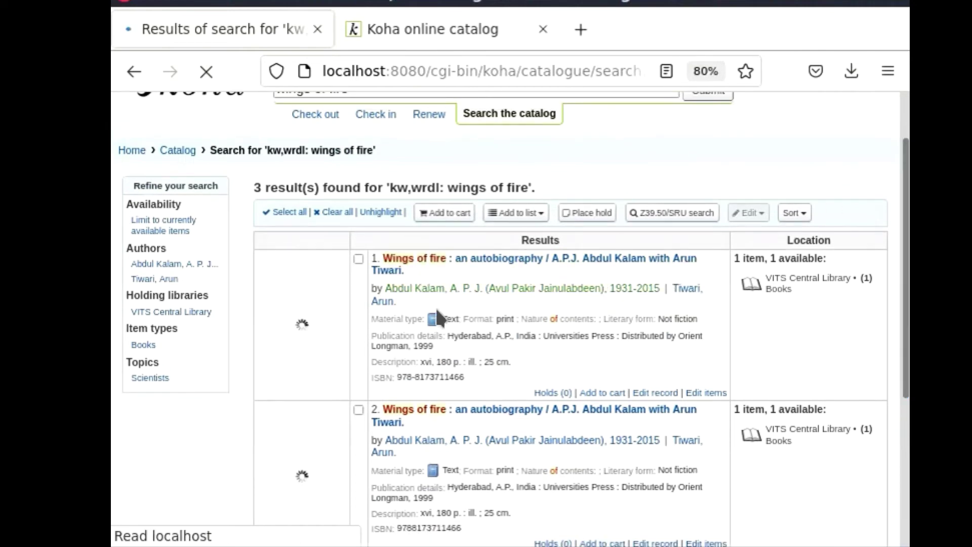
{"action": "left_click_drag", "start_coordinate": [906, 191], "coordinate": [893, 340]}
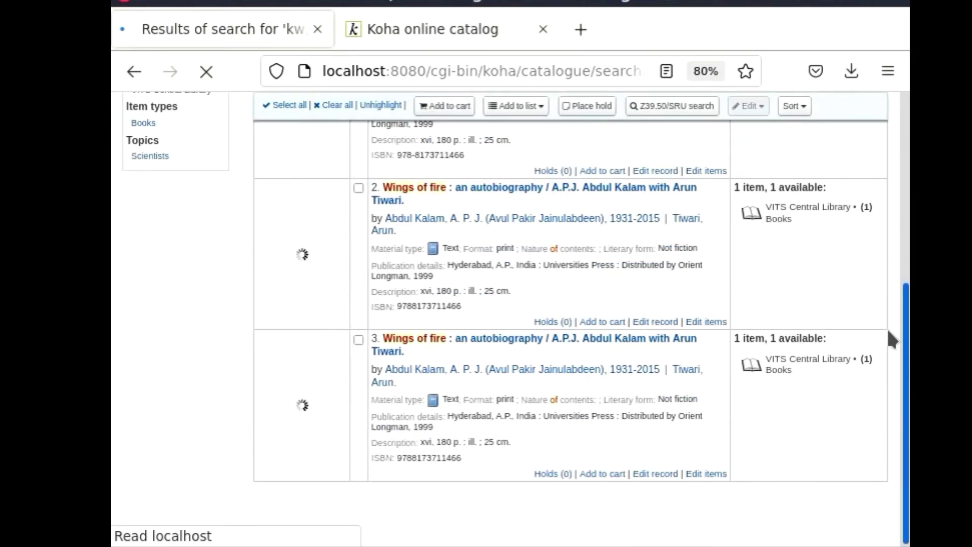
{"action": "left_click_drag", "start_coordinate": [893, 339], "coordinate": [906, 326]}
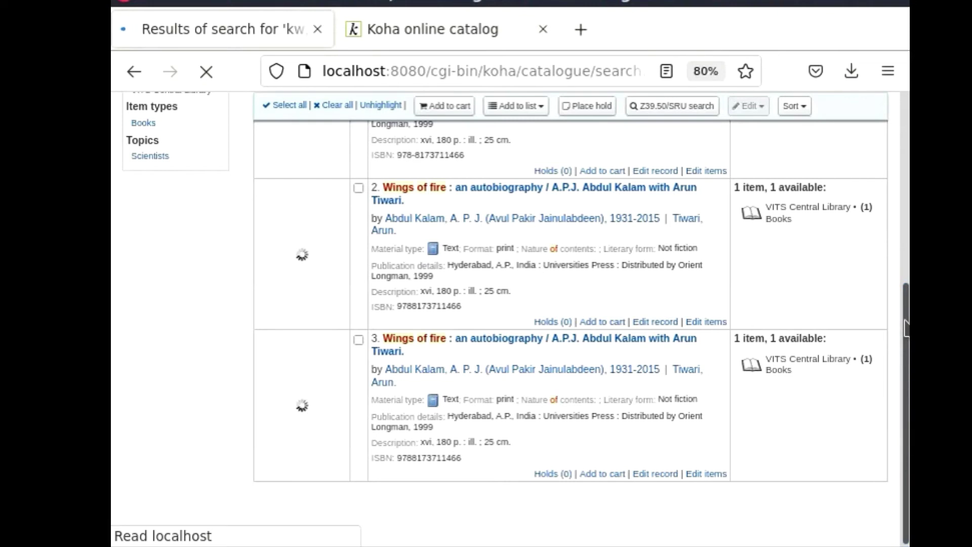
{"action": "left_click_drag", "start_coordinate": [907, 328], "coordinate": [906, 217]}
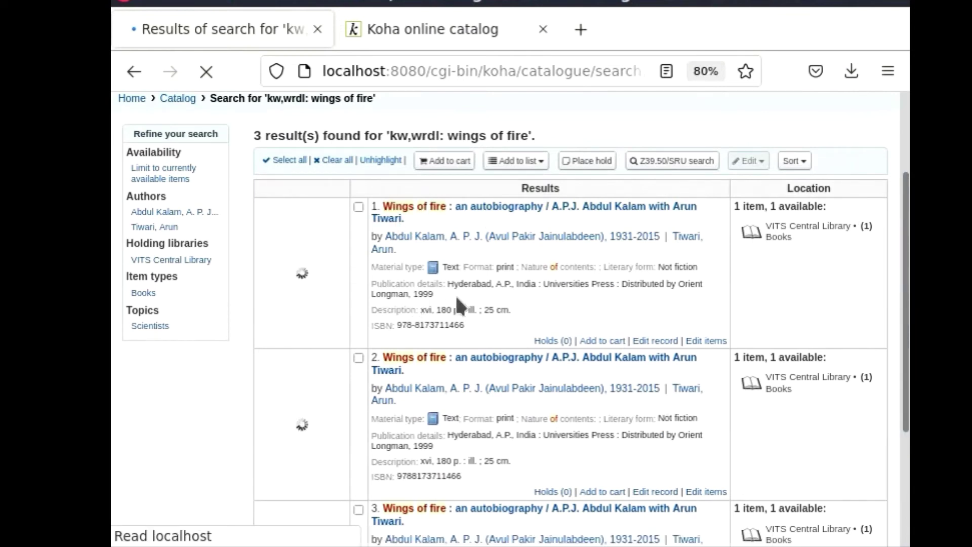
{"action": "double_click", "coordinate": [434, 446]}
{"action": "double_click", "coordinate": [423, 294]}
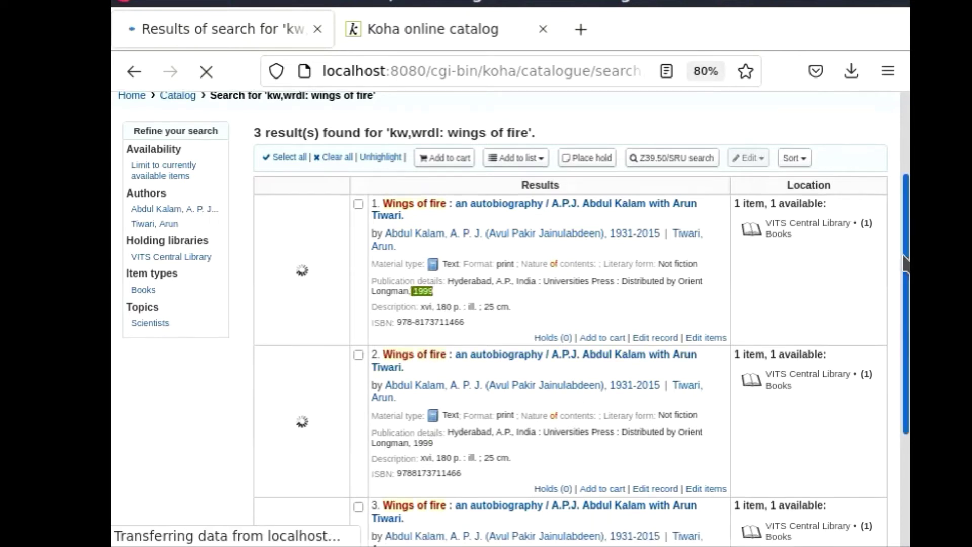
{"action": "scroll", "coordinate": [881, 369], "scroll_direction": "down", "scroll_amount": 3}
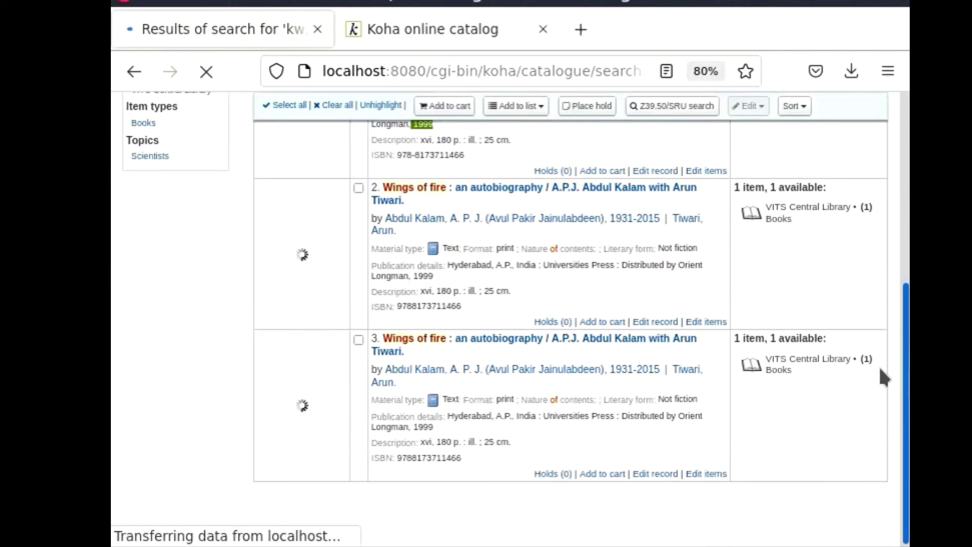
{"action": "double_click", "coordinate": [424, 427]}
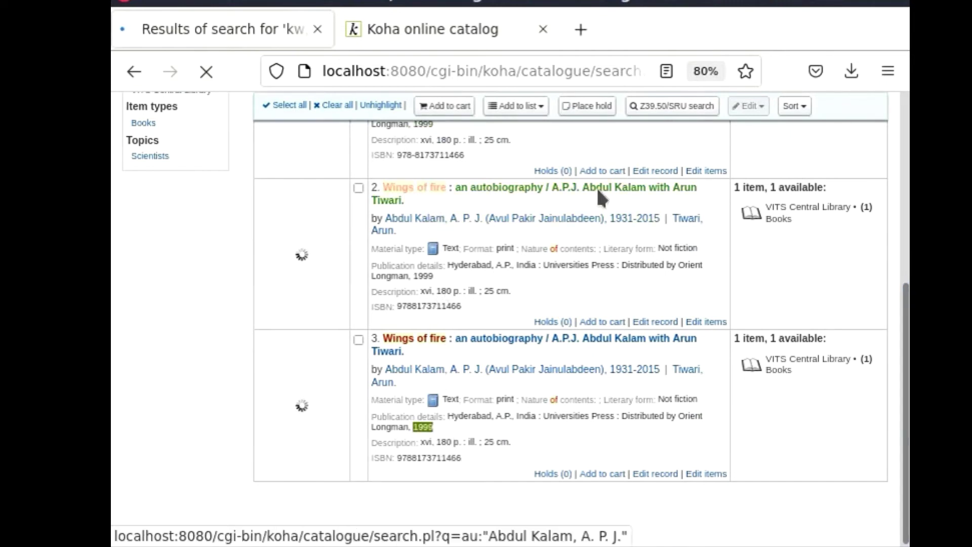
{"action": "scroll", "coordinate": [906, 314], "scroll_direction": "up", "scroll_amount": 6}
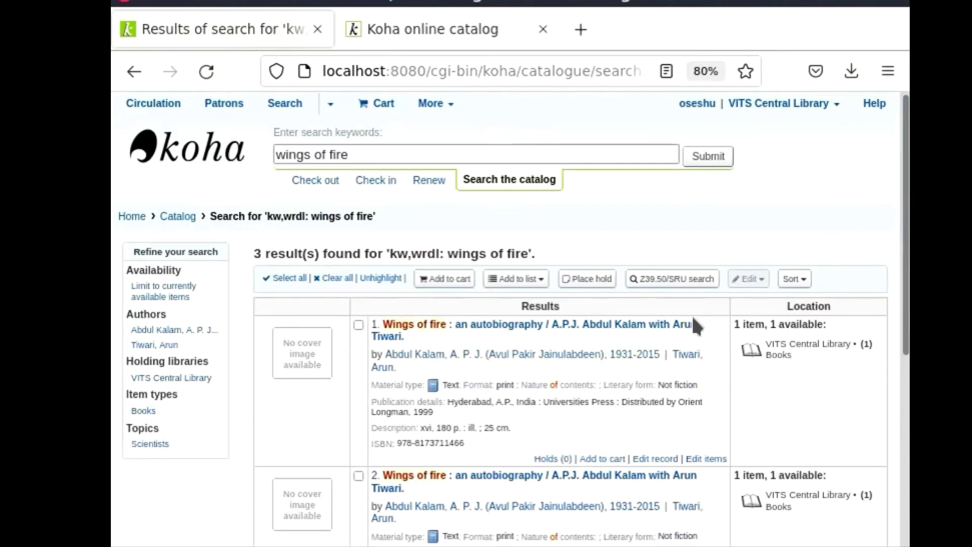
{"action": "scroll", "coordinate": [891, 213], "scroll_direction": "down", "scroll_amount": 5}
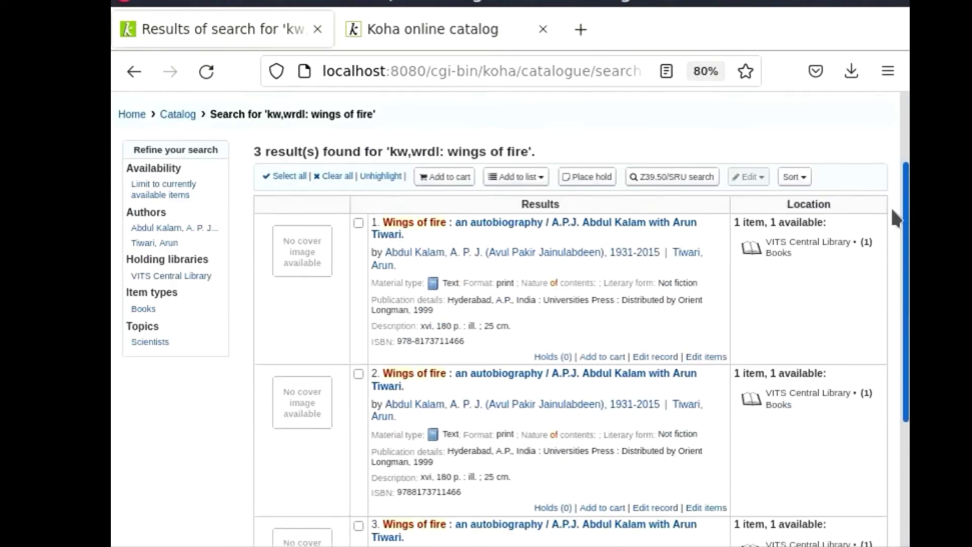
{"action": "scroll", "coordinate": [865, 331], "scroll_direction": "up", "scroll_amount": 5}
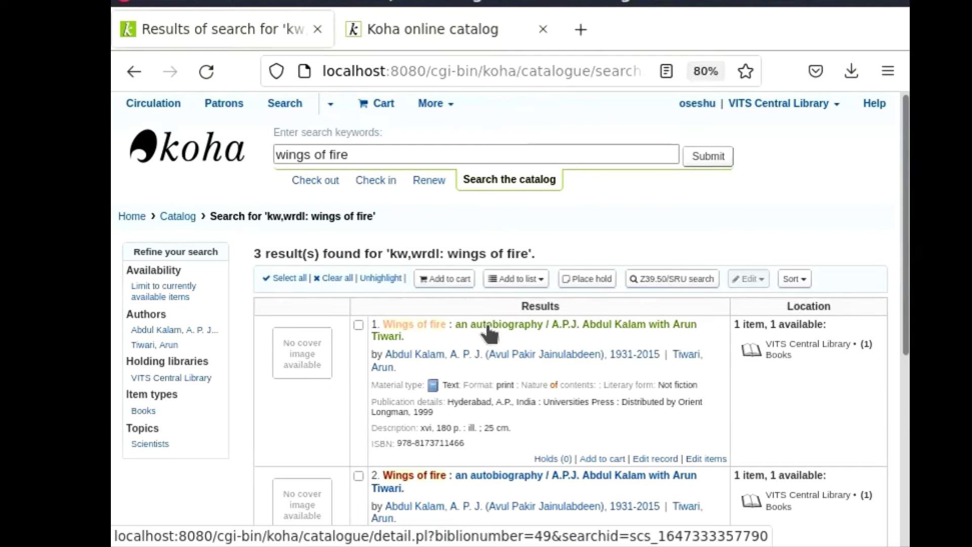
Switch to the public online catalog and search the library catalog for "wings of fire"
{"action": "left_click", "coordinate": [412, 23]}
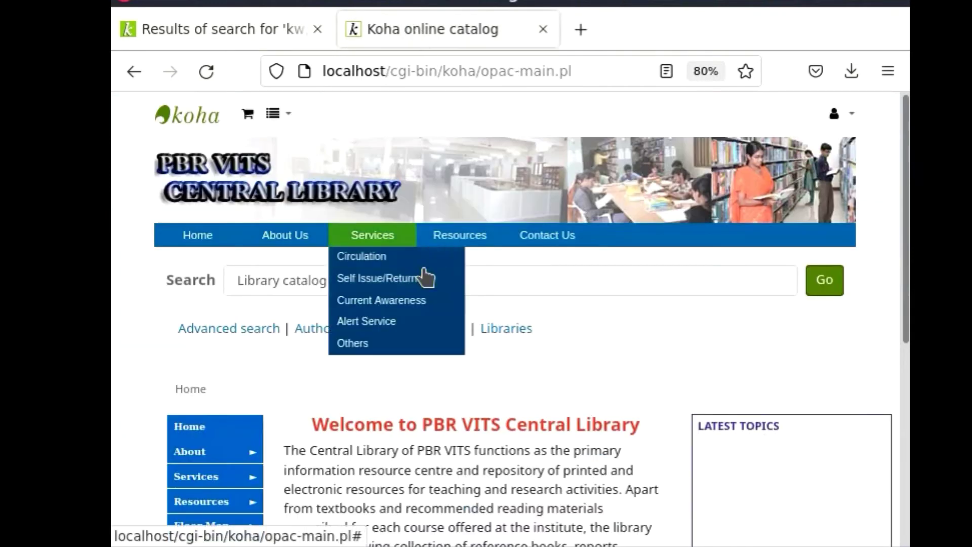
{"action": "left_click", "coordinate": [503, 283]}
{"action": "type", "text": "wings o"}
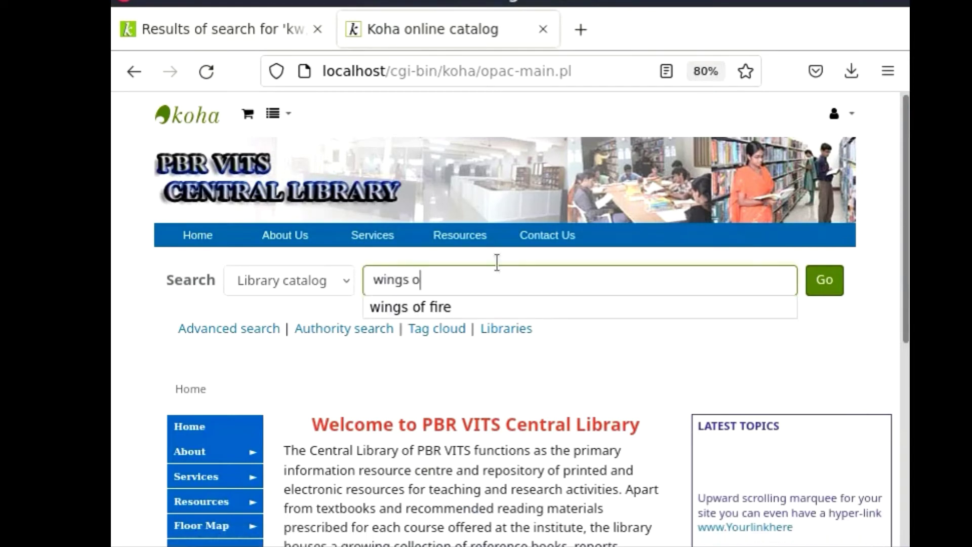
{"action": "left_click", "coordinate": [433, 307]}
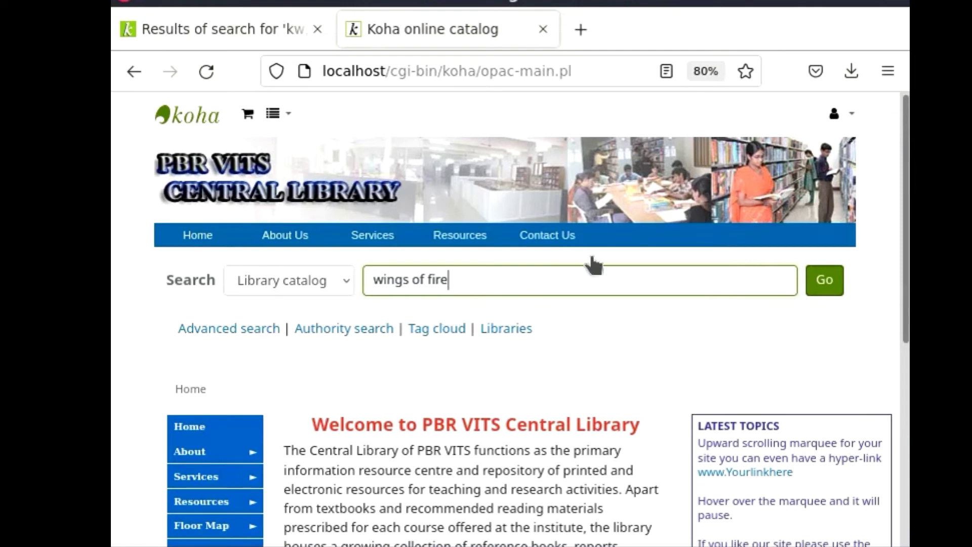
{"action": "left_click", "coordinate": [818, 283]}
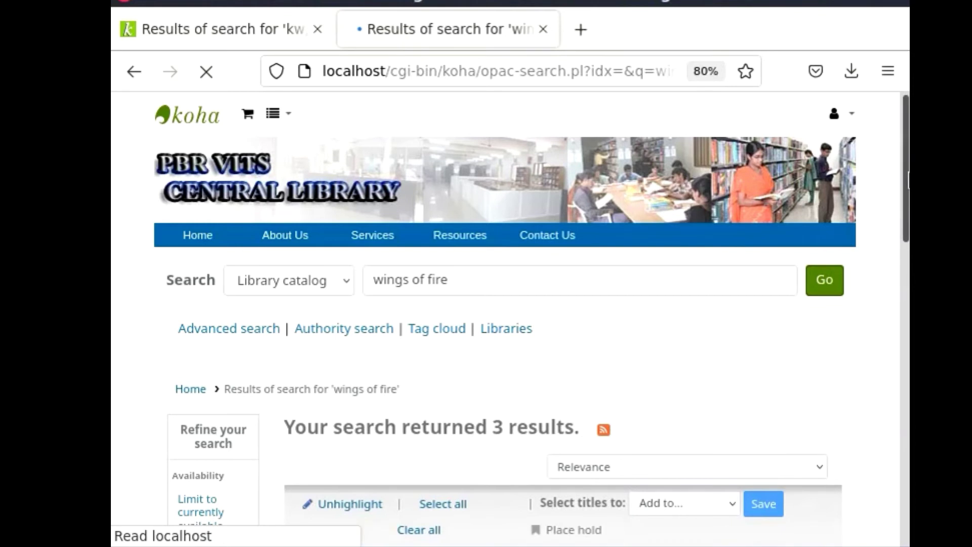
{"action": "left_click_drag", "start_coordinate": [905, 165], "coordinate": [875, 114]}
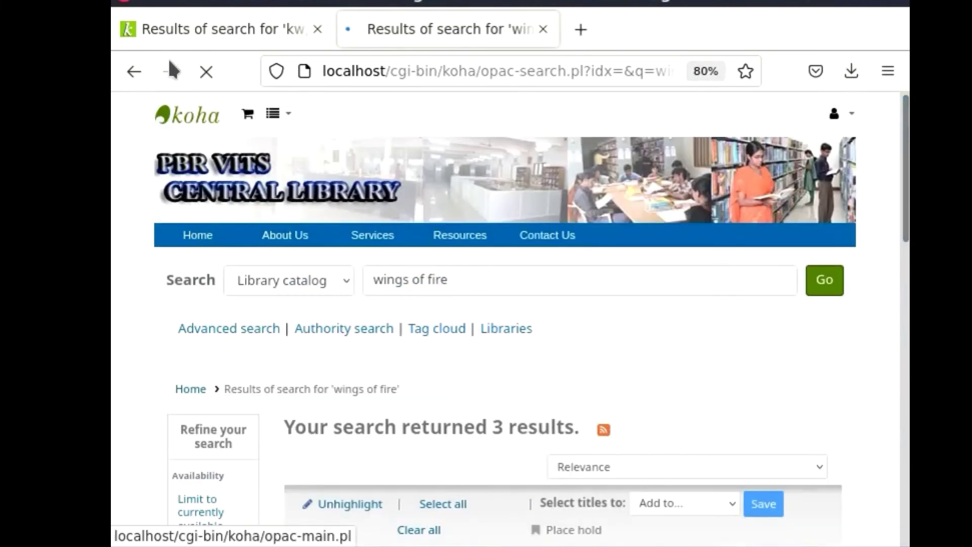
Return to the staff search results and open each of the three Wings of fire records in its own new browser tab
{"action": "left_click", "coordinate": [208, 30]}
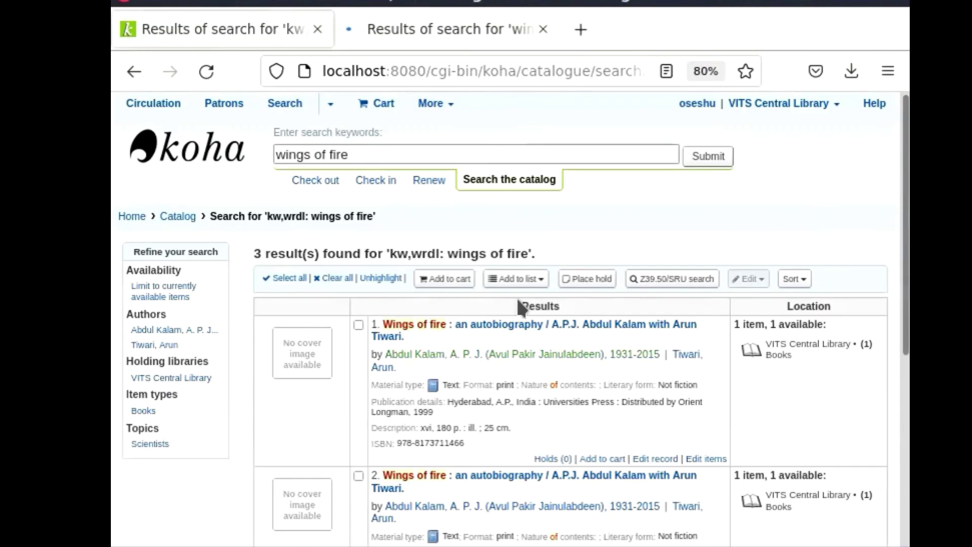
{"action": "left_click", "coordinate": [488, 333]}
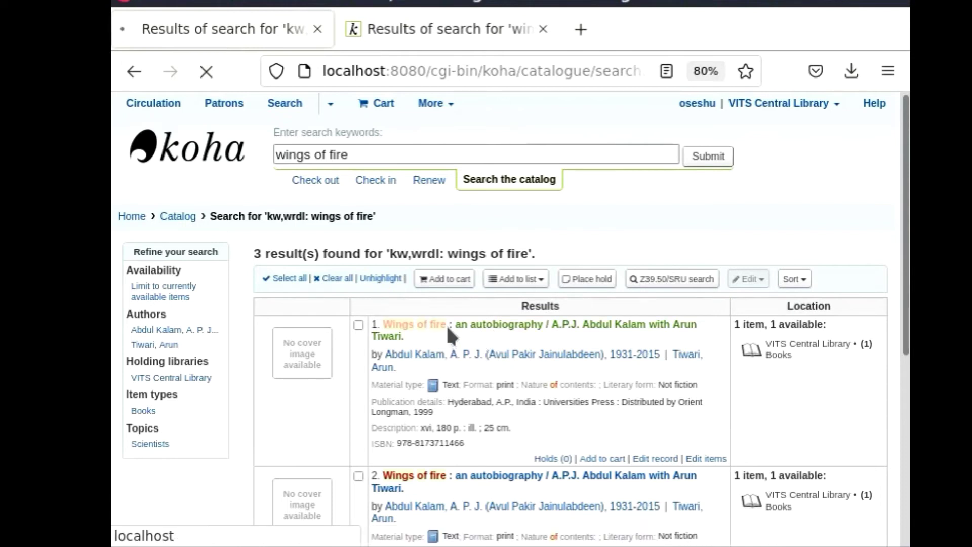
{"action": "left_click", "coordinate": [201, 69]}
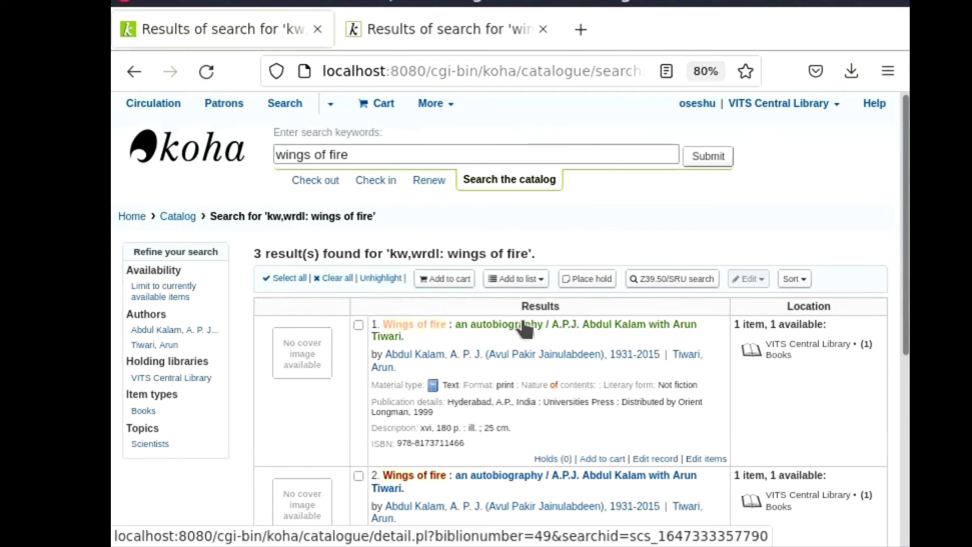
{"action": "right_click", "coordinate": [514, 327]}
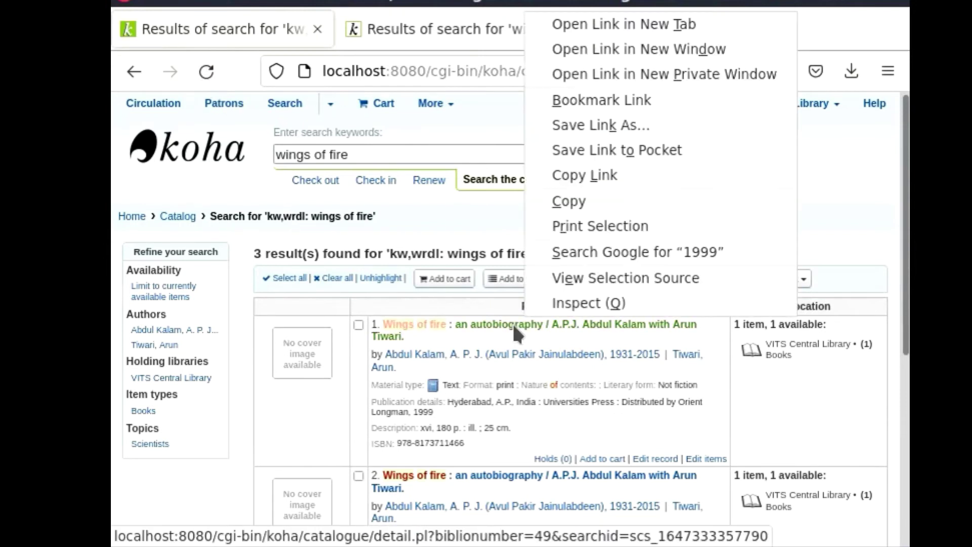
{"action": "left_click", "coordinate": [624, 32]}
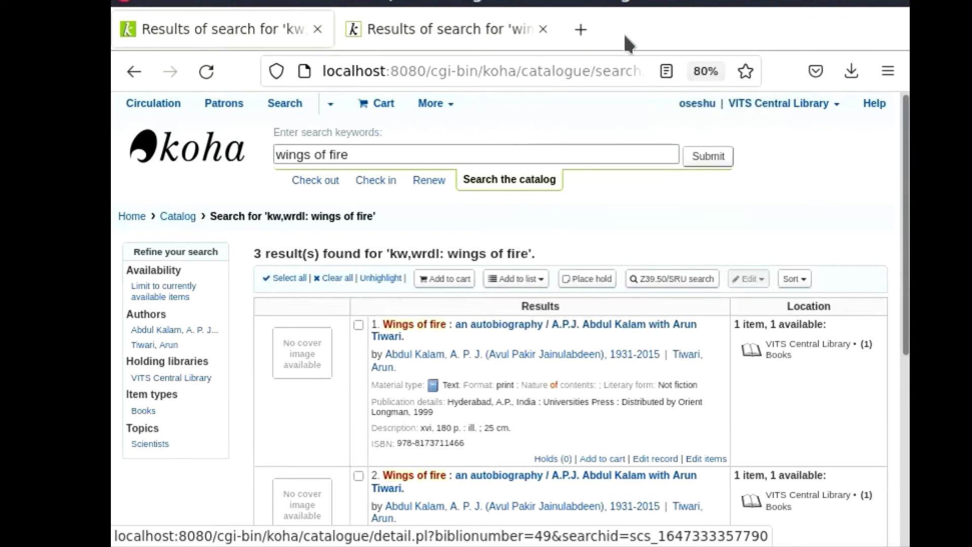
{"action": "right_click", "coordinate": [494, 474]}
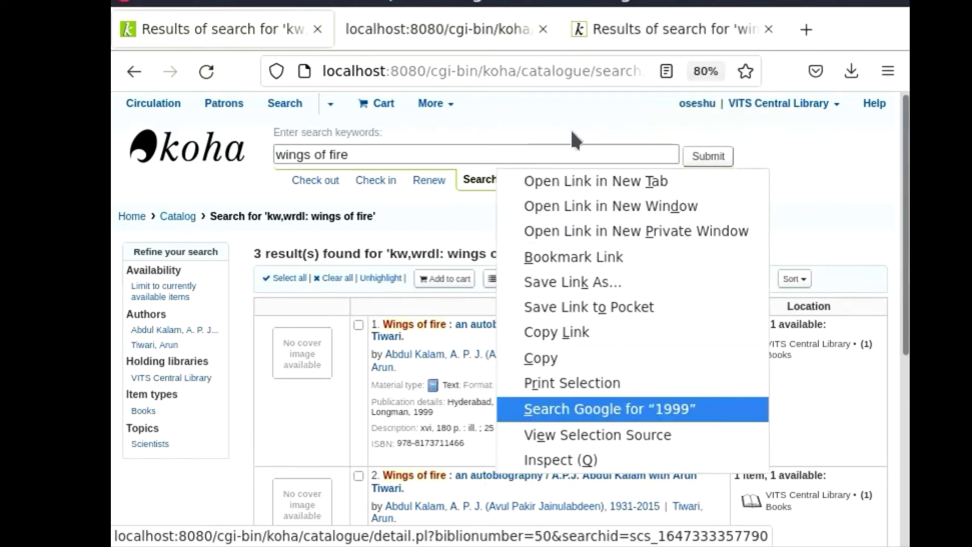
{"action": "left_click", "coordinate": [558, 182]}
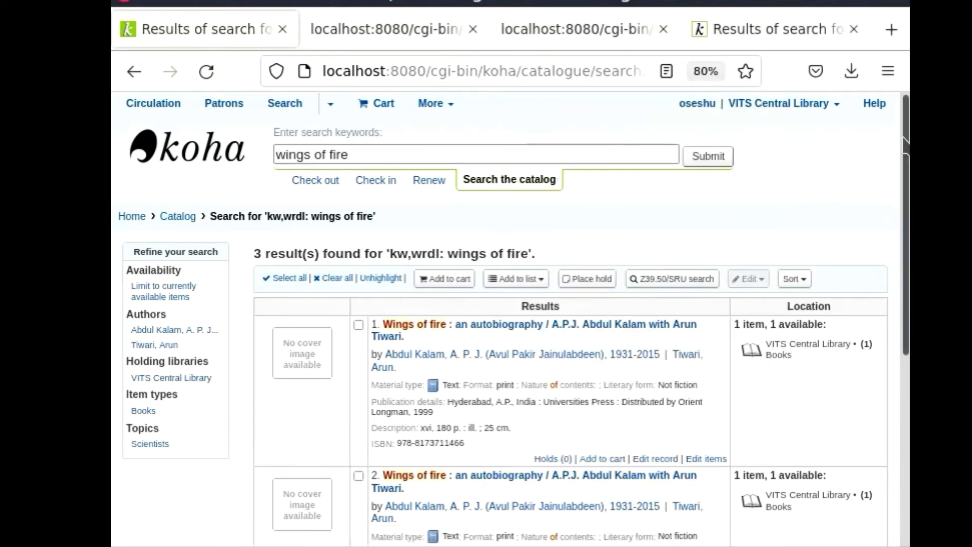
{"action": "scroll", "coordinate": [891, 238], "scroll_direction": "down", "scroll_amount": 3}
{"action": "scroll", "coordinate": [892, 238], "scroll_direction": "down", "scroll_amount": 2}
{"action": "right_click", "coordinate": [509, 428]}
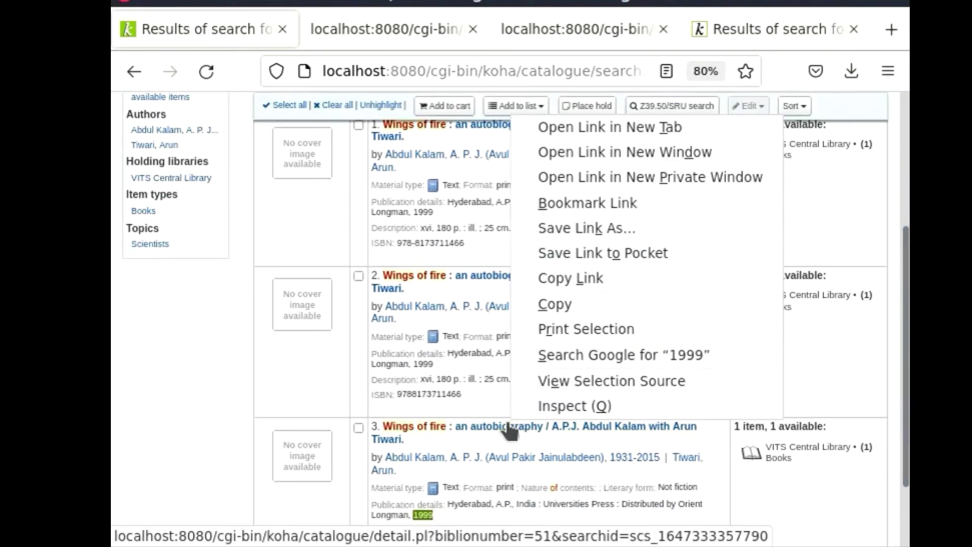
{"action": "left_click", "coordinate": [559, 151]}
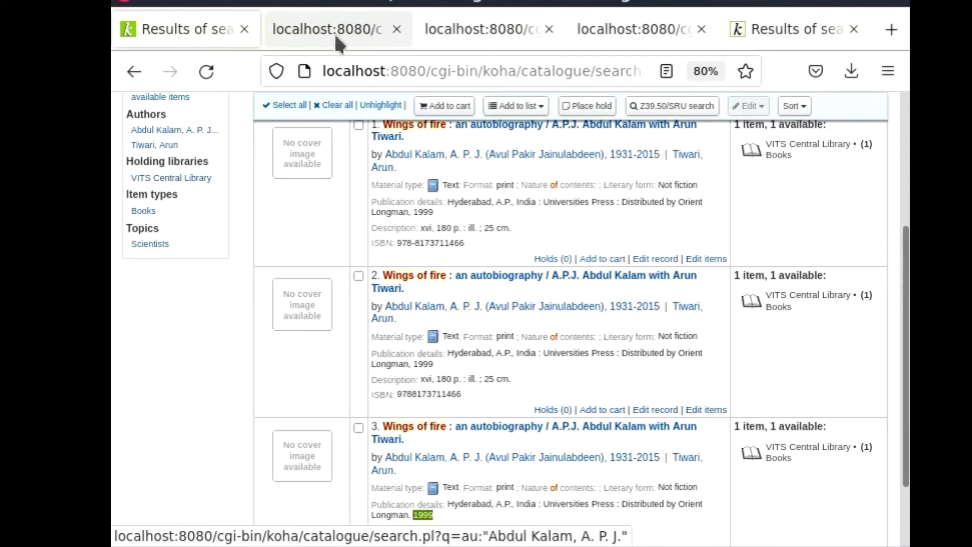
Open the first Wings of fire result and examine its bibliographic details and the barcode in its holdings
{"action": "scroll", "coordinate": [904, 231], "scroll_direction": "up", "scroll_amount": 1}
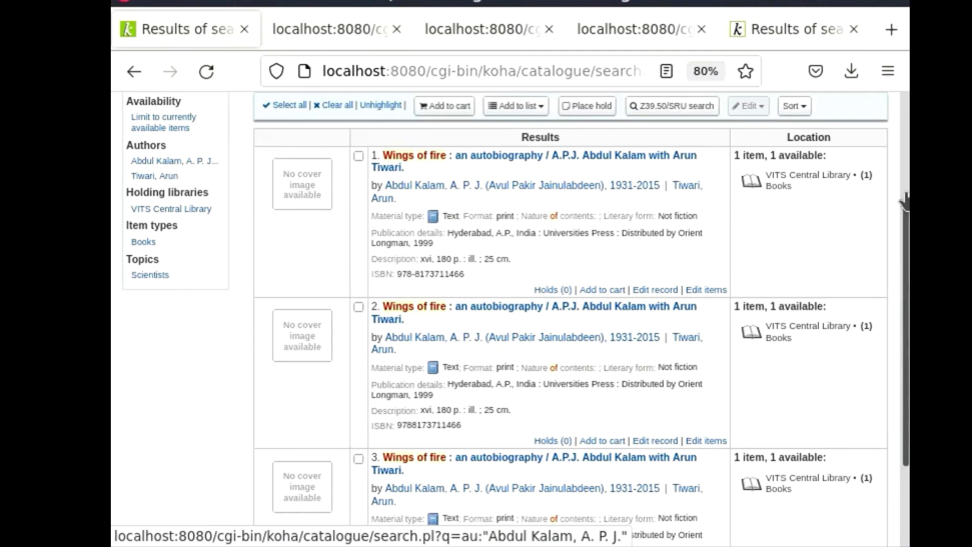
{"action": "scroll", "coordinate": [905, 200], "scroll_direction": "up", "scroll_amount": 5}
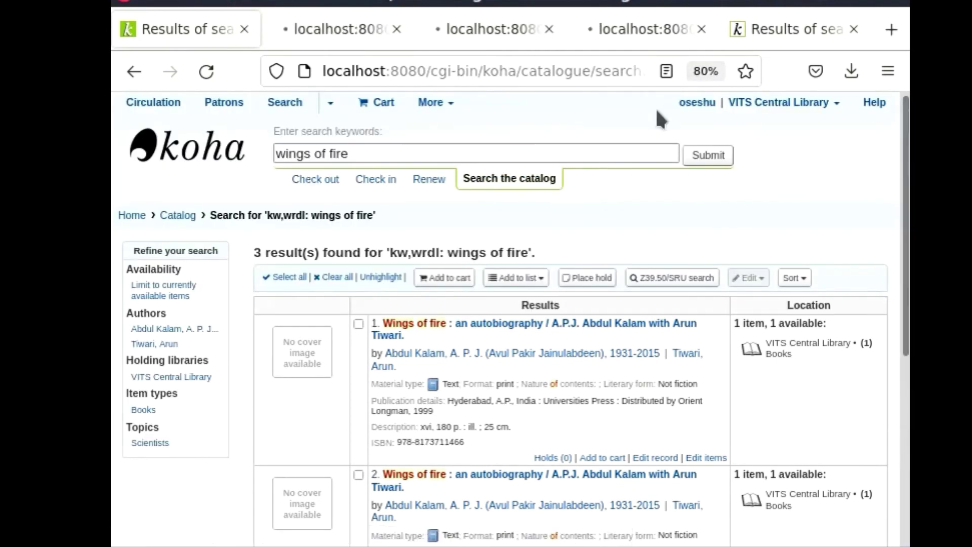
{"action": "left_click", "coordinate": [482, 329]}
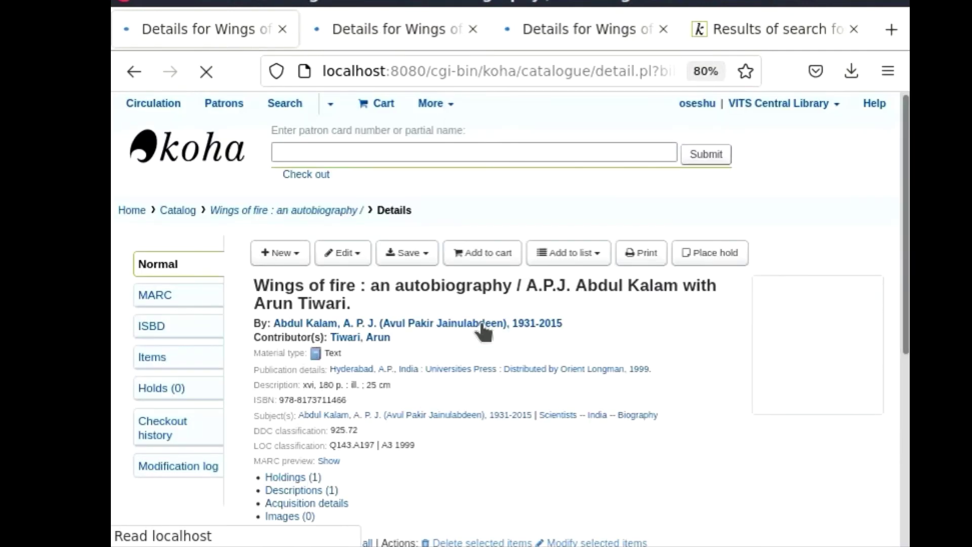
{"action": "left_click_drag", "start_coordinate": [907, 168], "coordinate": [907, 253]}
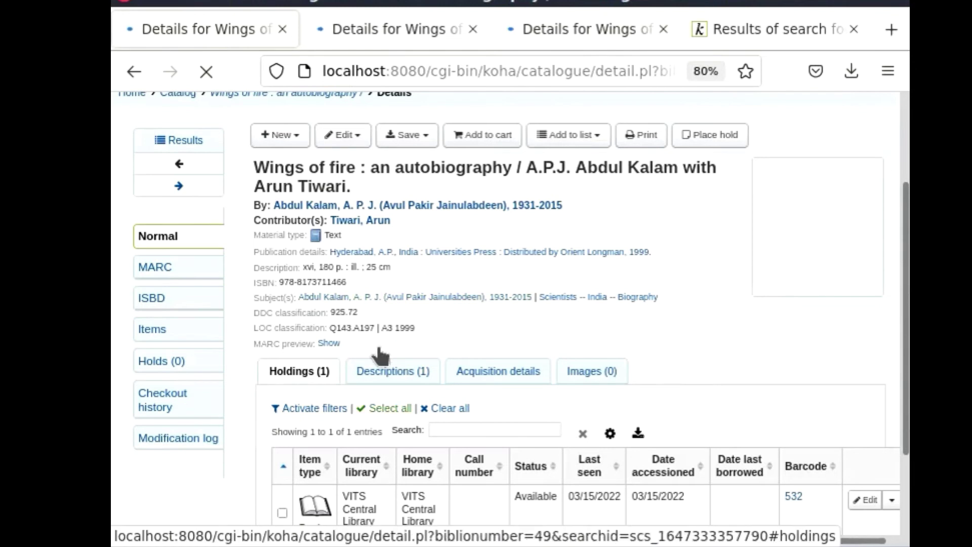
{"action": "left_click_drag", "start_coordinate": [906, 282], "coordinate": [898, 365]}
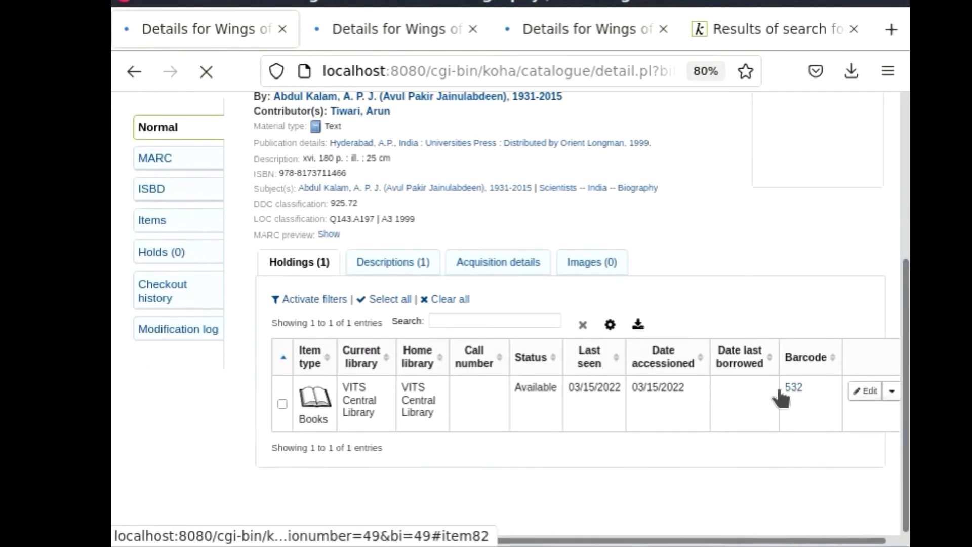
{"action": "left_click_drag", "start_coordinate": [907, 332], "coordinate": [907, 166]}
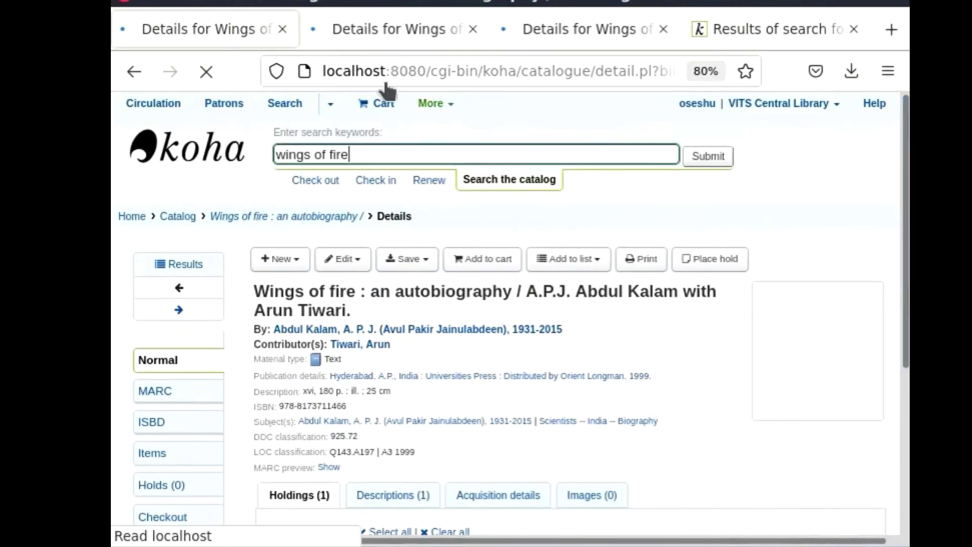
Examine the bibliographic details and holdings of the Wings of fire record open in the second browser tab
{"action": "left_click", "coordinate": [384, 29]}
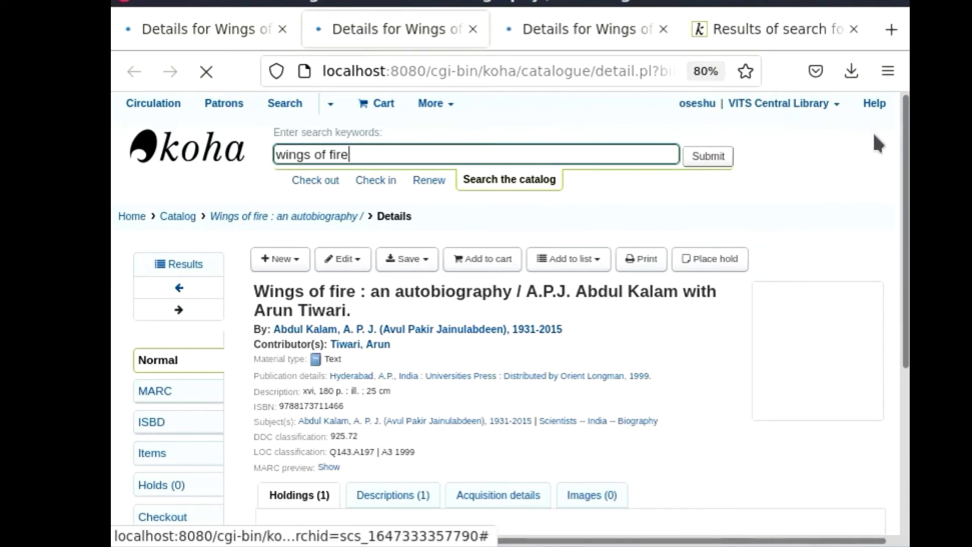
{"action": "scroll", "coordinate": [906, 134], "scroll_direction": "down", "scroll_amount": 5}
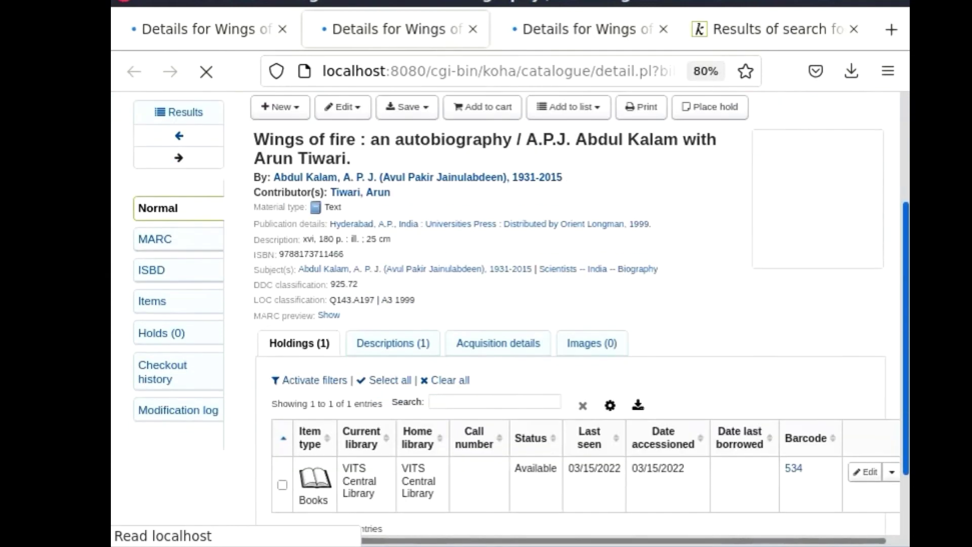
{"action": "scroll", "coordinate": [506, 314], "scroll_direction": "up", "scroll_amount": 5}
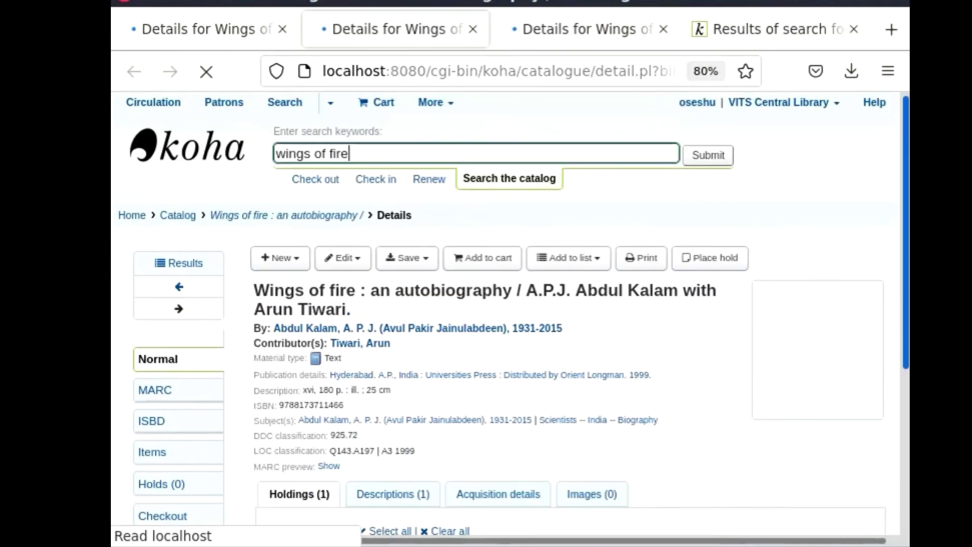
Examine the bibliographic details of the Wings of fire record in the third browser tab and recheck the record in the second tab
{"action": "left_click", "coordinate": [586, 26]}
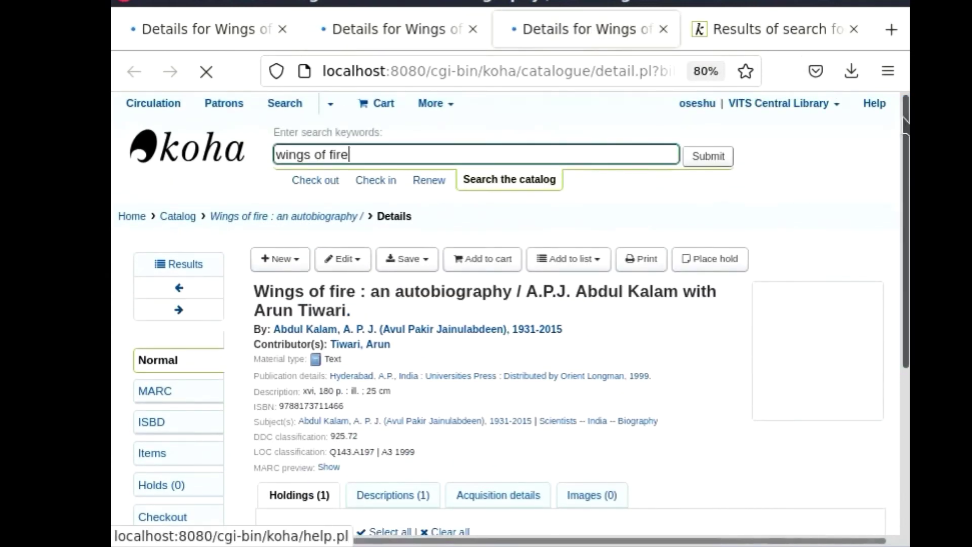
{"action": "scroll", "coordinate": [882, 213], "scroll_direction": "down", "scroll_amount": 3}
{"action": "scroll", "coordinate": [883, 215], "scroll_direction": "up", "scroll_amount": 3}
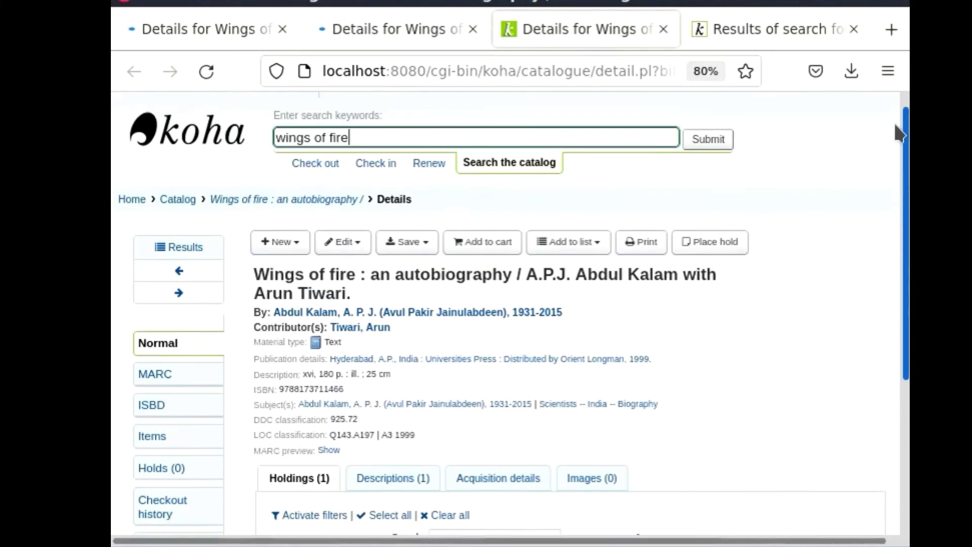
{"action": "left_click", "coordinate": [394, 28]}
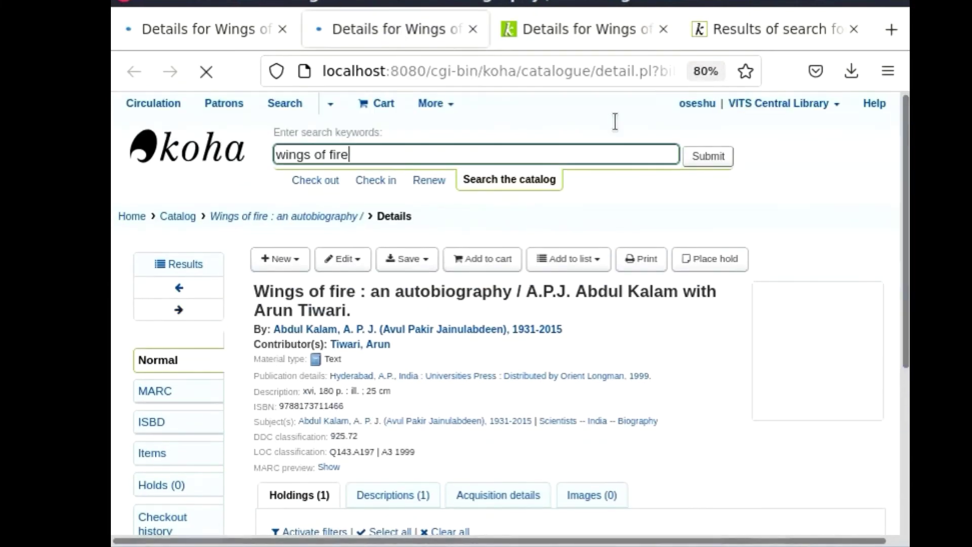
{"action": "left_click_drag", "start_coordinate": [906, 153], "coordinate": [881, 147]}
Compare the ISBNs and holdings barcodes of the three Wings of fire records open in separate browser tabs
{"action": "left_click", "coordinate": [181, 31]}
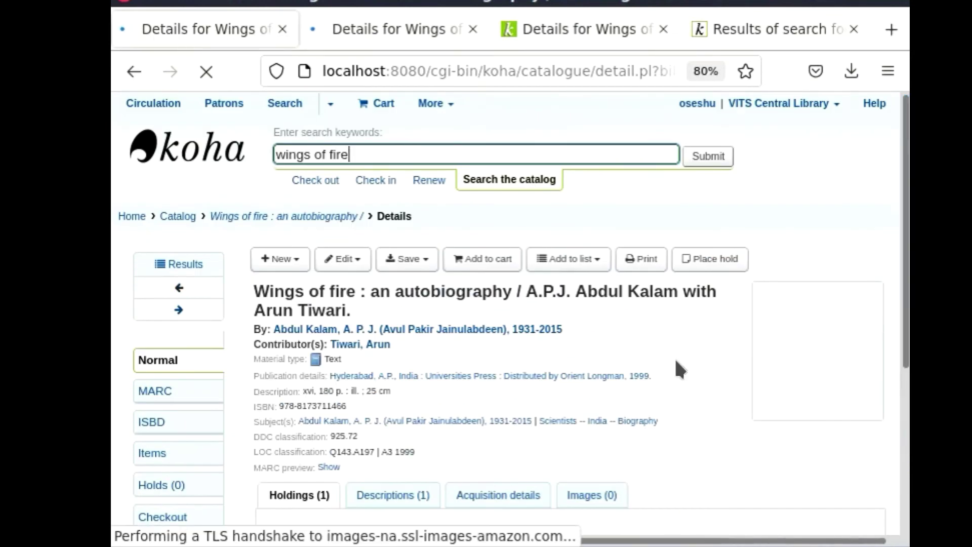
{"action": "scroll", "coordinate": [889, 324], "scroll_direction": "down", "scroll_amount": 3}
{"action": "scroll", "coordinate": [889, 323], "scroll_direction": "down", "scroll_amount": 3}
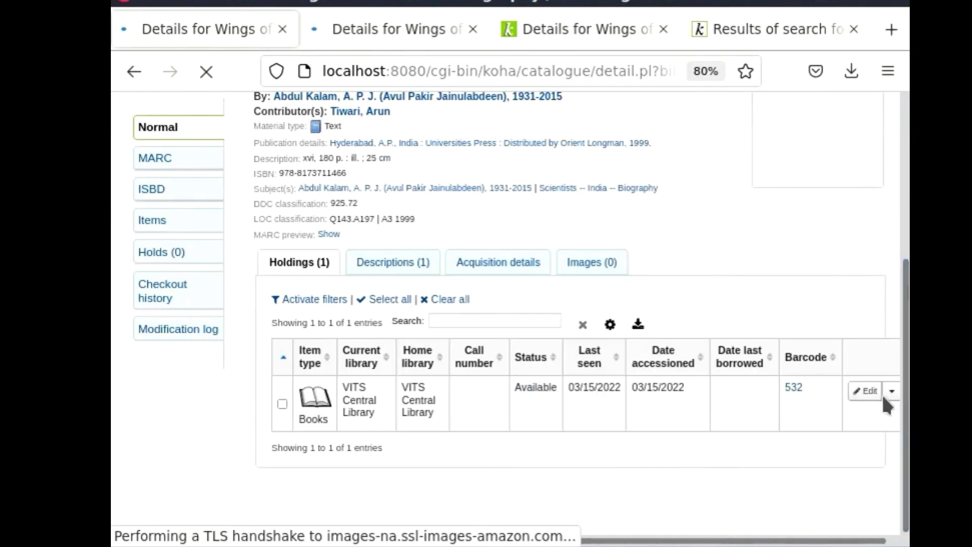
{"action": "left_click", "coordinate": [375, 30]}
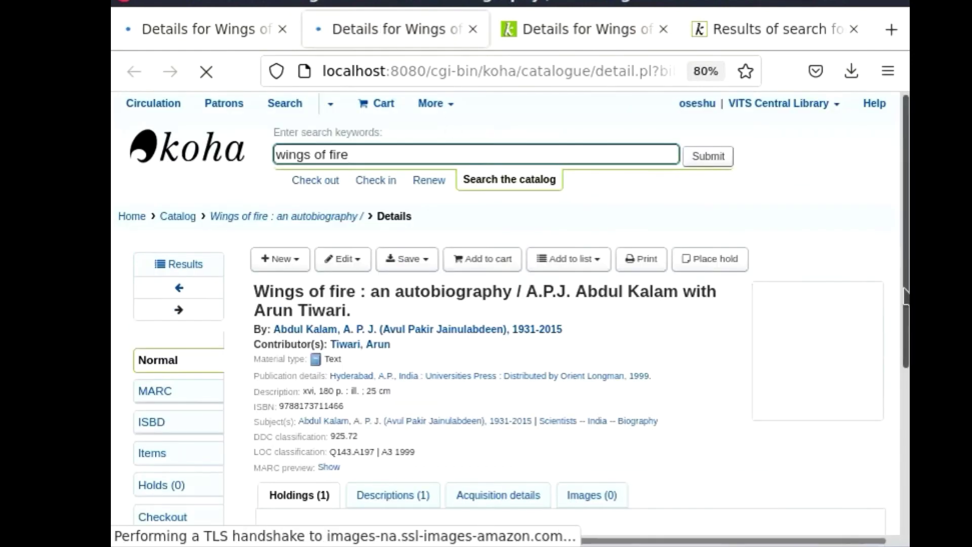
{"action": "scroll", "coordinate": [893, 305], "scroll_direction": "down", "scroll_amount": 4}
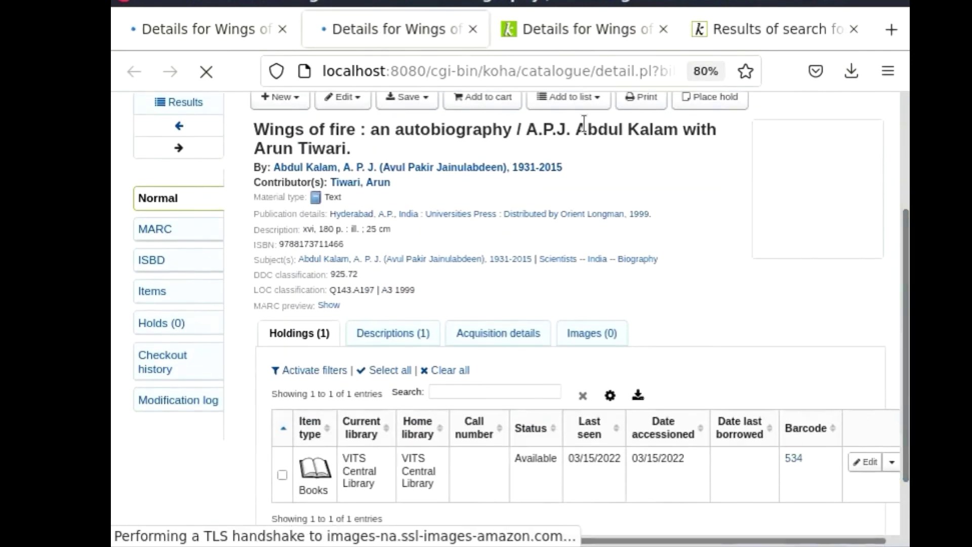
{"action": "left_click", "coordinate": [563, 25]}
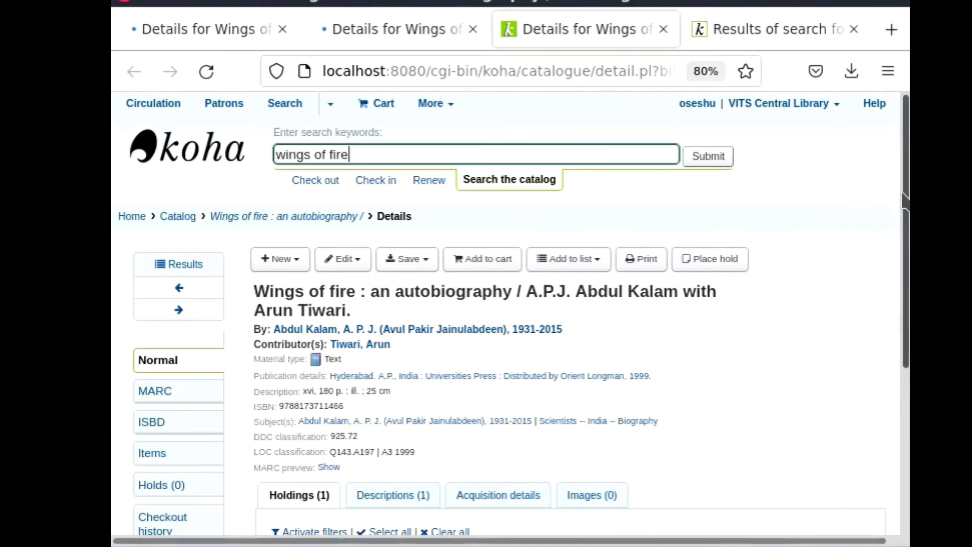
{"action": "scroll", "coordinate": [784, 395], "scroll_direction": "down", "scroll_amount": 5}
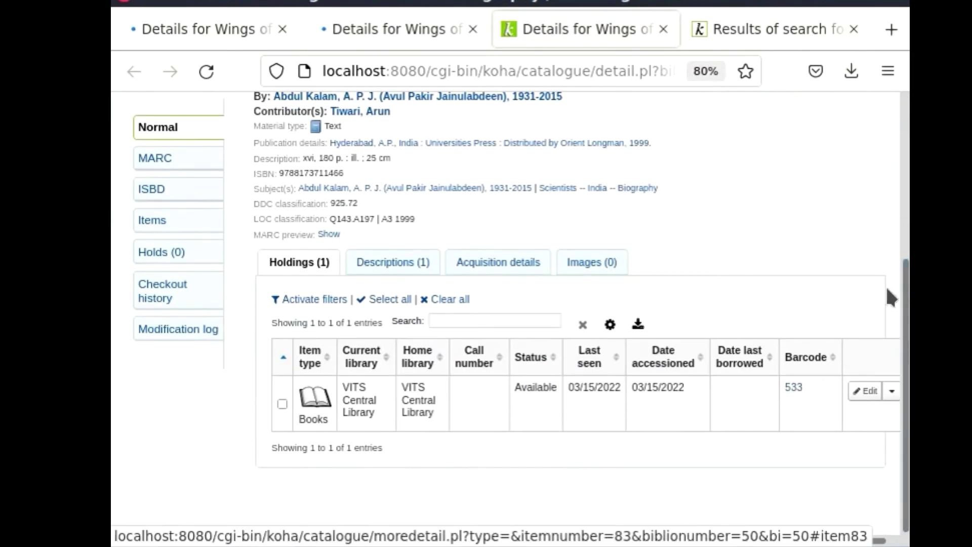
{"action": "left_click_drag", "start_coordinate": [907, 268], "coordinate": [909, 70]}
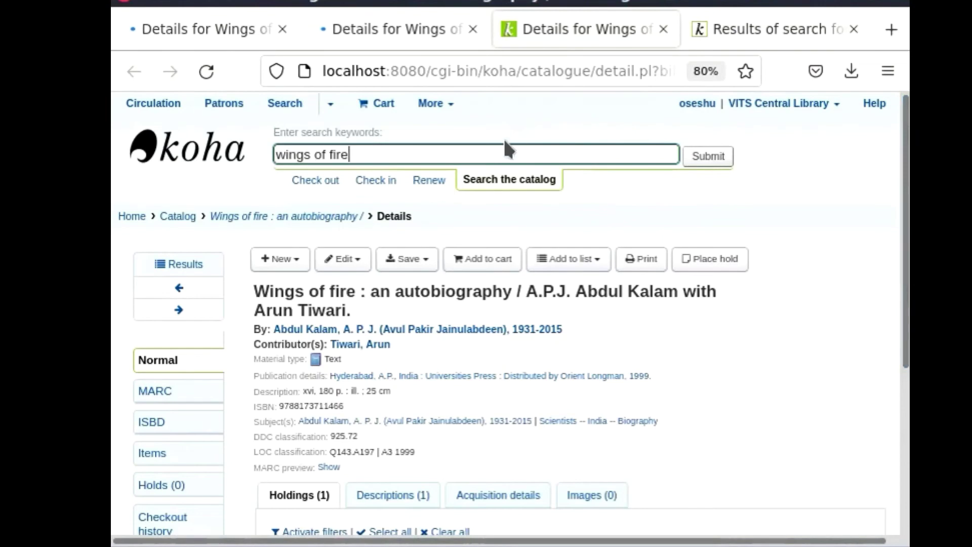
{"action": "left_click", "coordinate": [203, 30]}
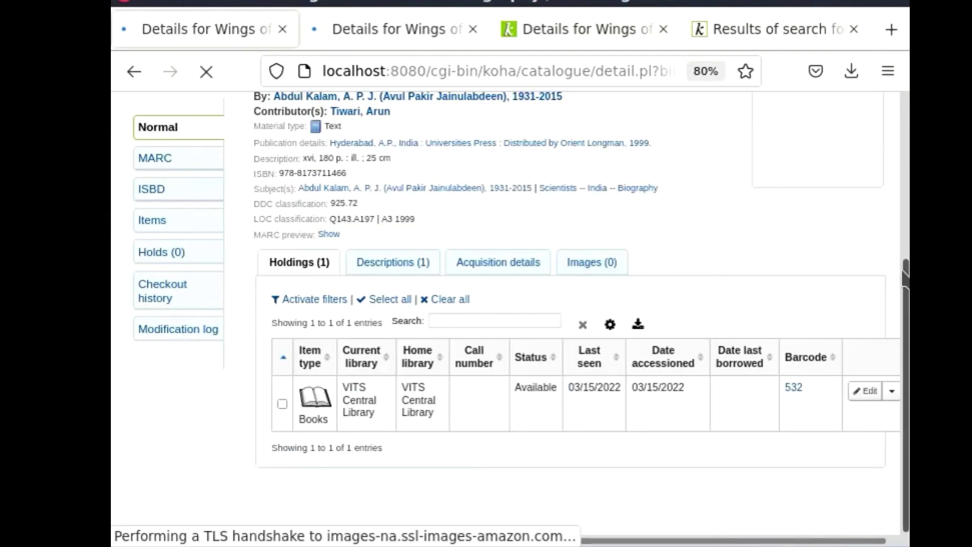
{"action": "scroll", "coordinate": [904, 245], "scroll_direction": "up", "scroll_amount": 1}
{"action": "left_click", "coordinate": [410, 27]}
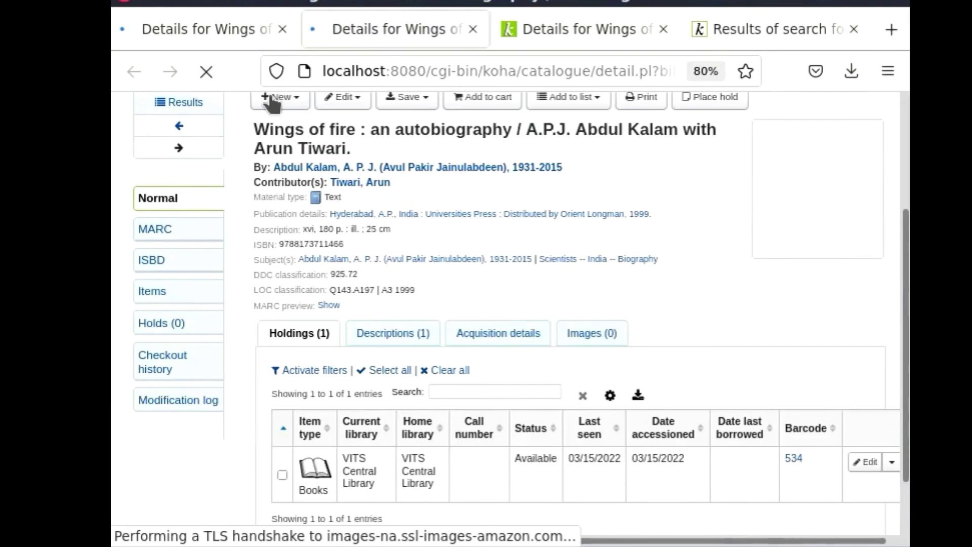
{"action": "left_click", "coordinate": [565, 30]}
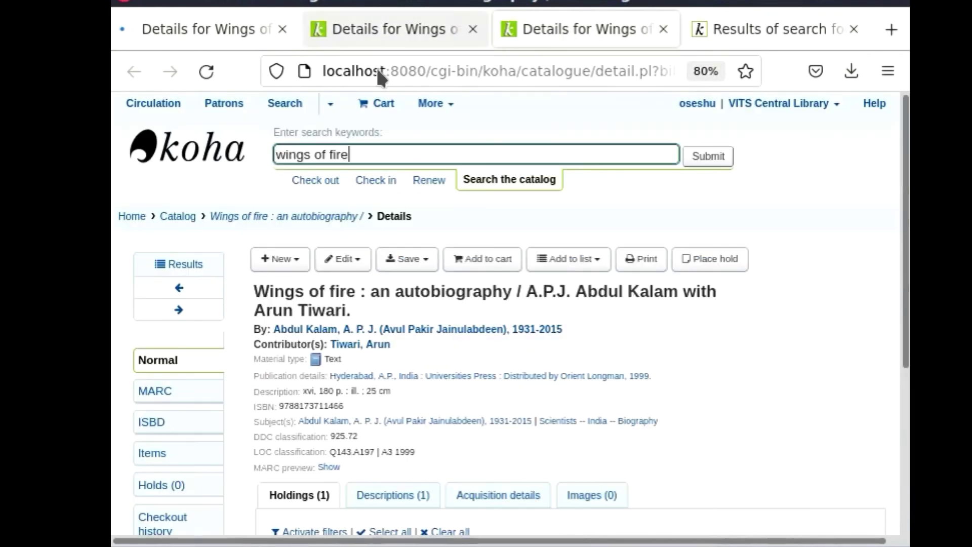
Return to the Wings of fire record in the first browser tab and attach the item with barcode 533 to it
{"action": "left_click", "coordinate": [204, 24]}
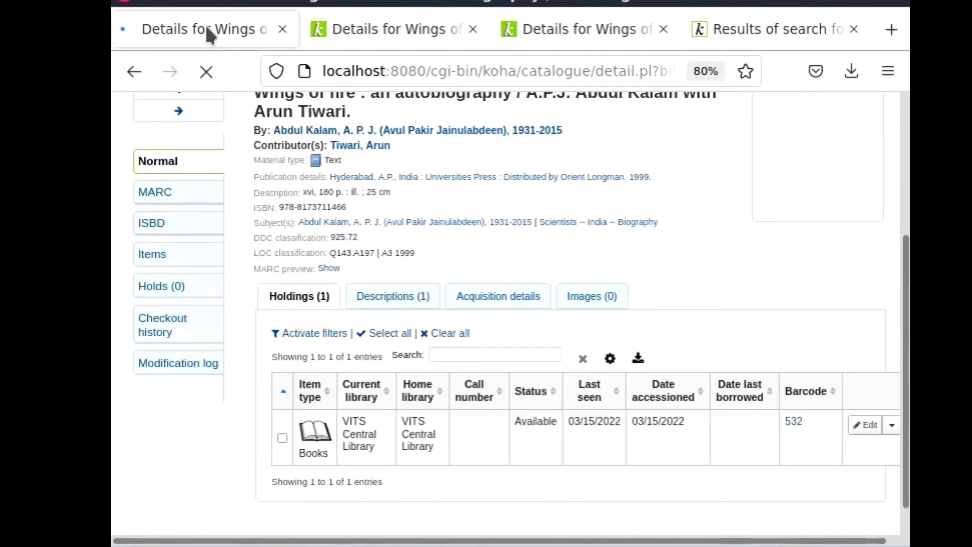
{"action": "scroll", "coordinate": [907, 144], "scroll_direction": "up", "scroll_amount": 3}
{"action": "scroll", "coordinate": [906, 144], "scroll_direction": "up", "scroll_amount": 3}
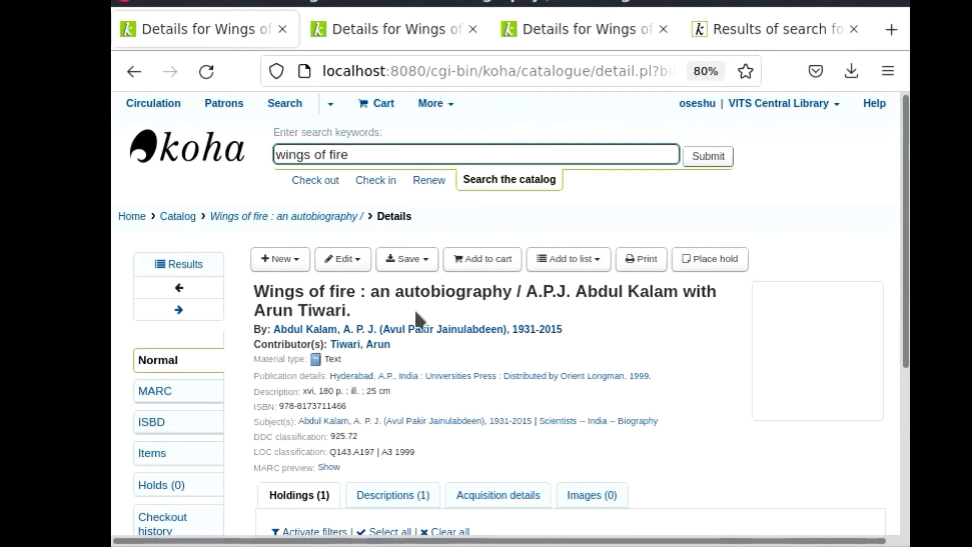
{"action": "left_click", "coordinate": [357, 258]}
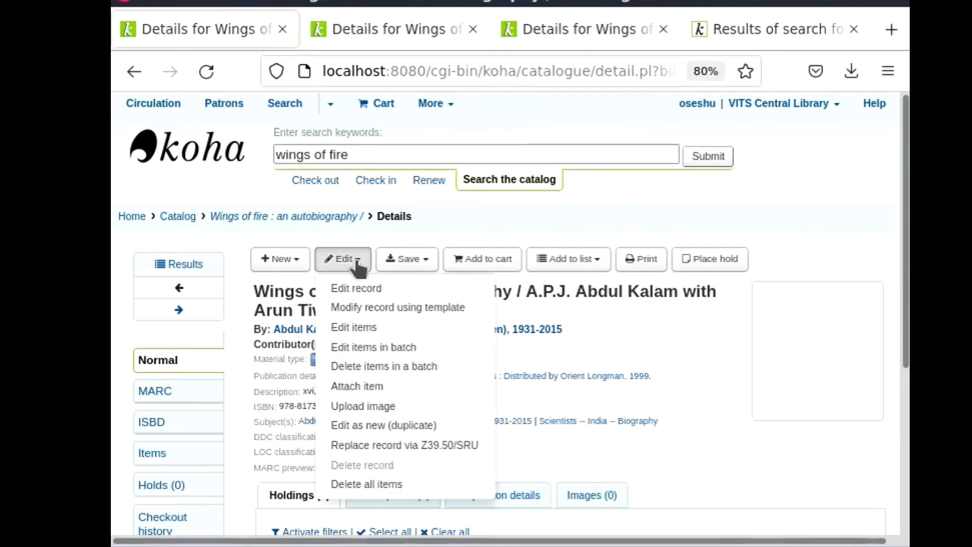
{"action": "left_click", "coordinate": [359, 387]}
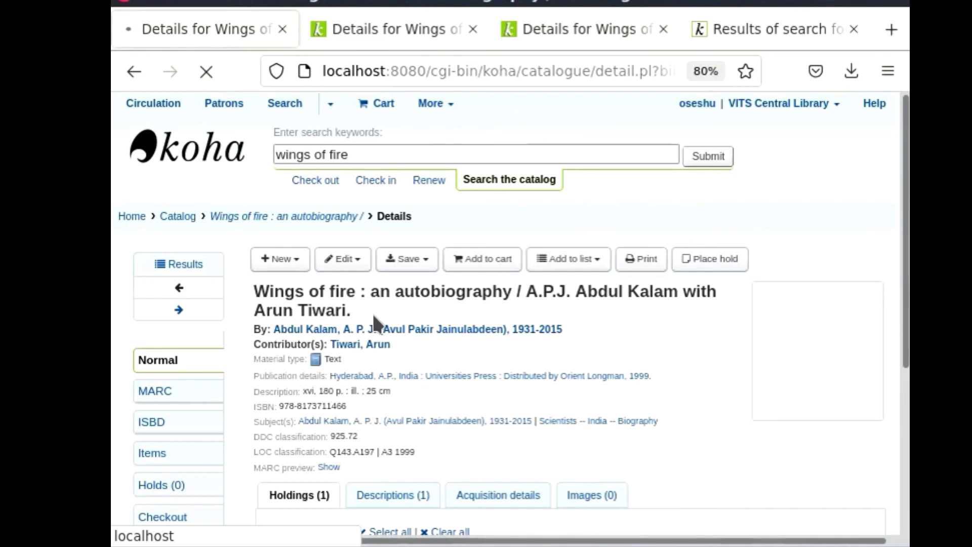
{"action": "scroll", "coordinate": [904, 212], "scroll_direction": "down", "scroll_amount": 3}
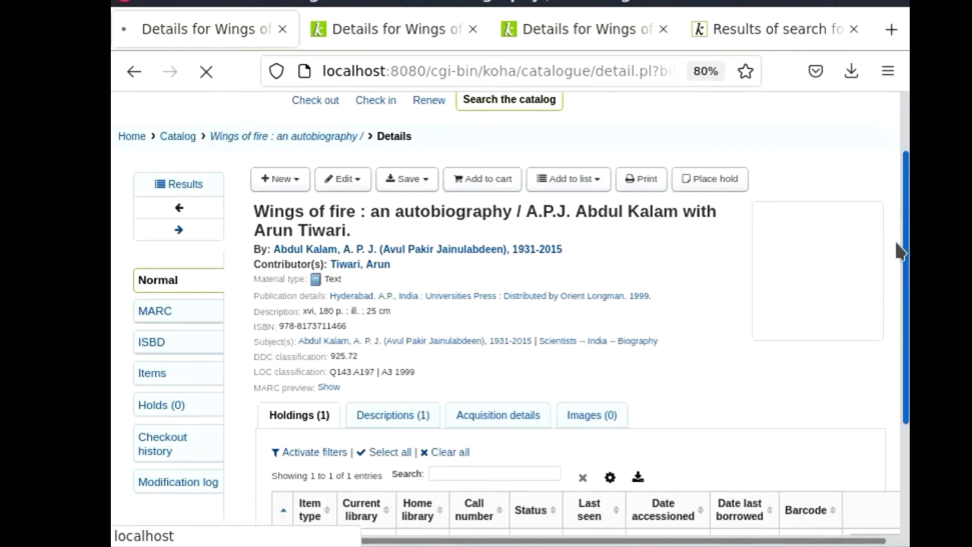
{"action": "left_click_drag", "start_coordinate": [904, 249], "coordinate": [904, 145]}
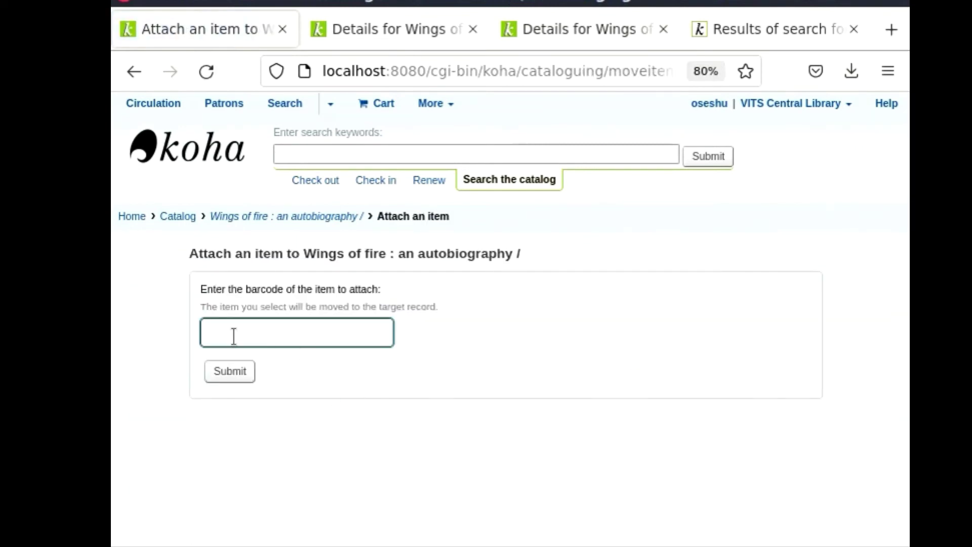
{"action": "type", "text": "533"}
{"action": "left_click", "coordinate": [238, 374]}
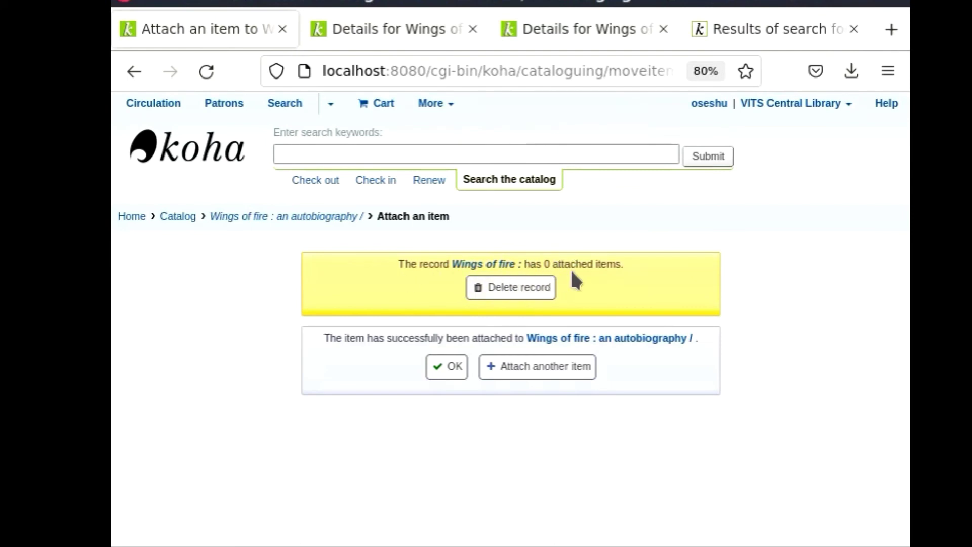
Delete the duplicate Wings of fire record that item 533 was moved from and return to the target record's details
{"action": "left_click", "coordinate": [505, 293]}
{"action": "left_click", "coordinate": [702, 354]}
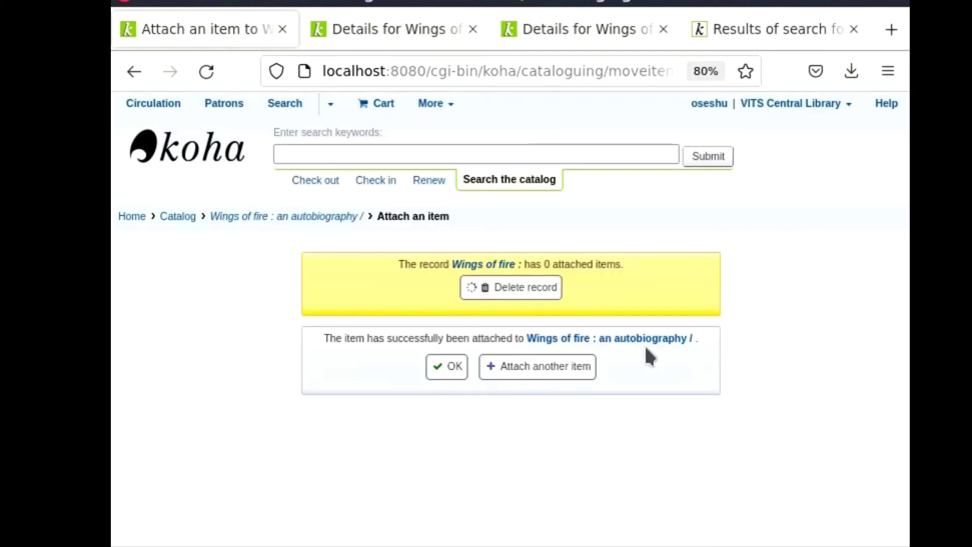
{"action": "left_click", "coordinate": [451, 363]}
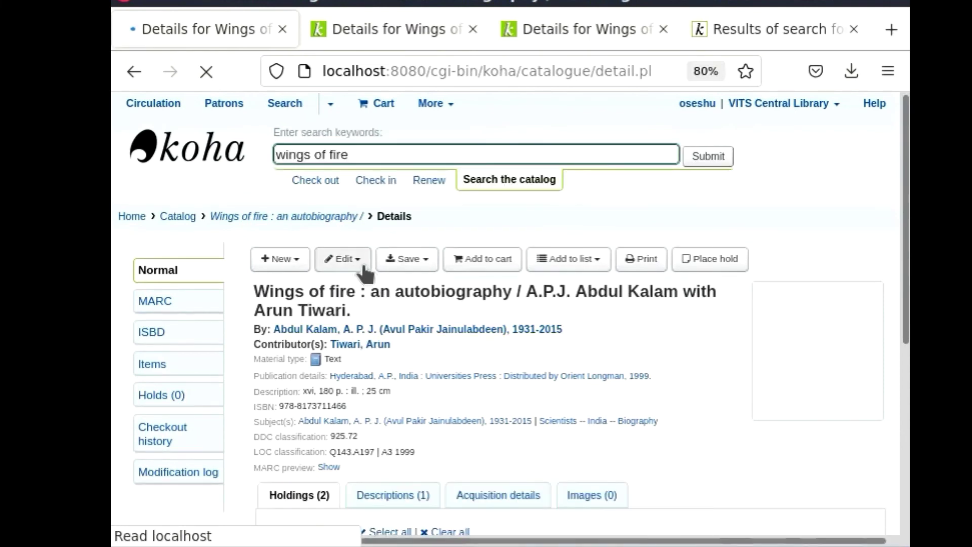
Attach the item with barcode 534 to the remaining Wings of fire record and delete the duplicate record it came from
{"action": "left_click", "coordinate": [363, 265]}
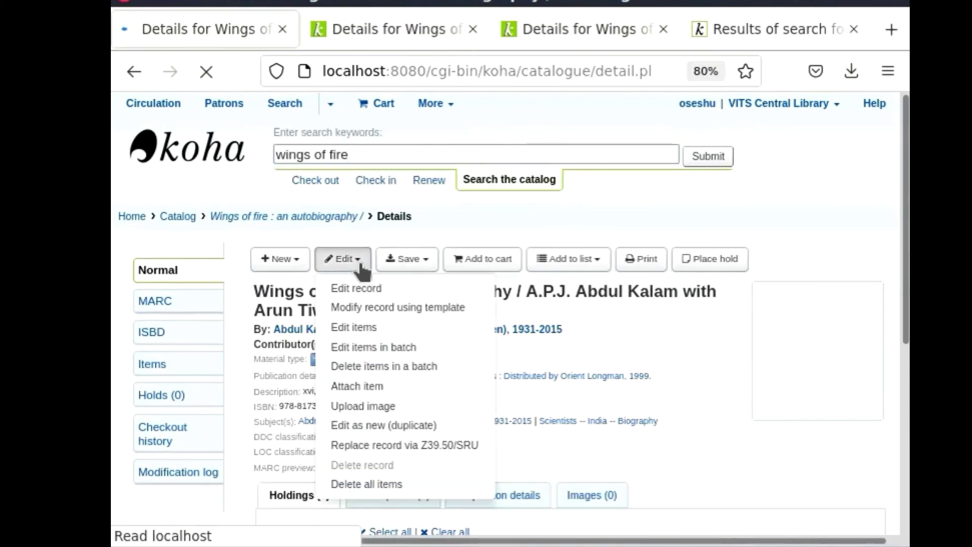
{"action": "left_click", "coordinate": [355, 388]}
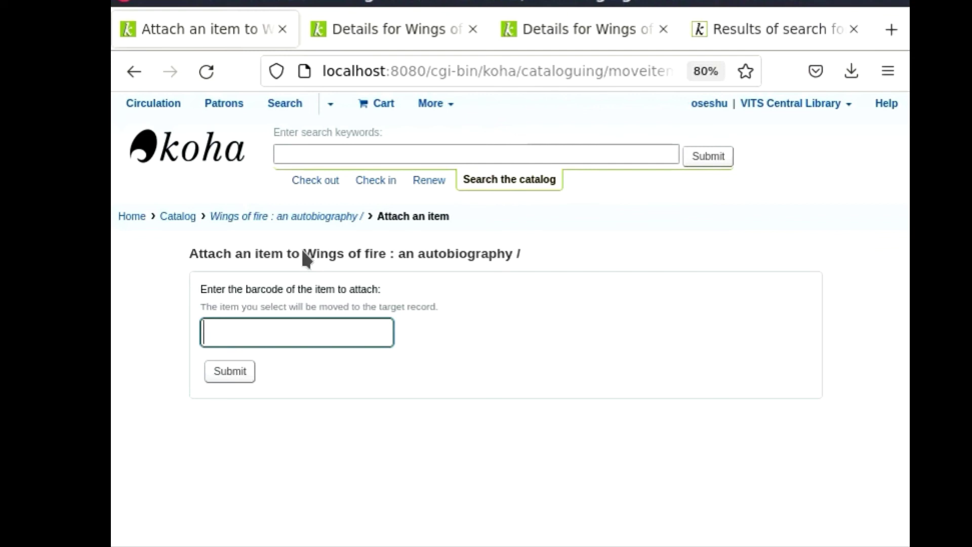
{"action": "type", "text": "534"}
{"action": "left_click", "coordinate": [221, 375]}
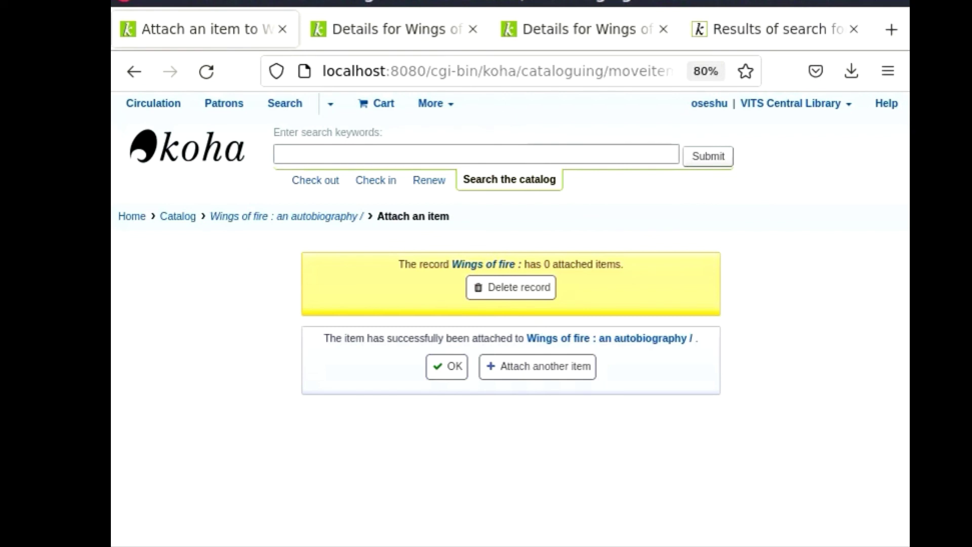
{"action": "left_click", "coordinate": [498, 294]}
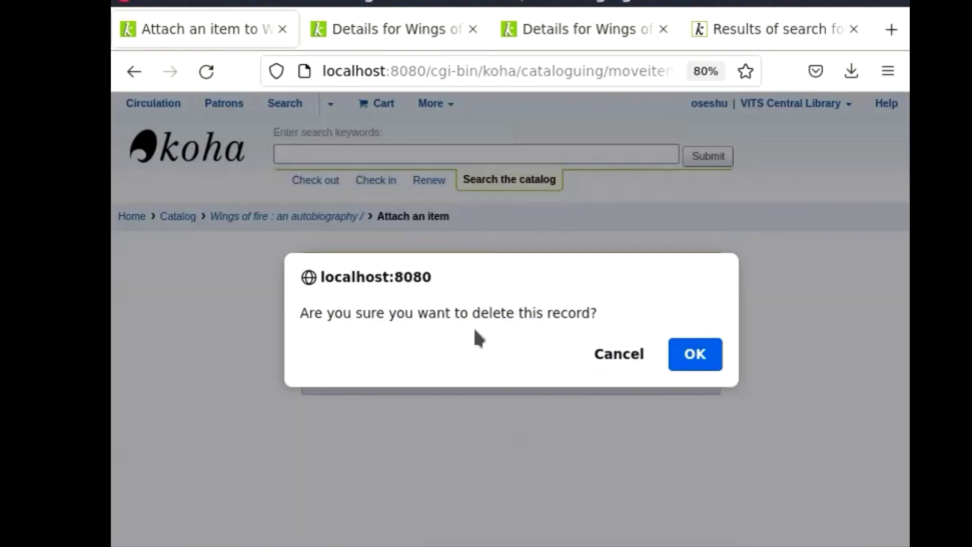
{"action": "left_click", "coordinate": [691, 356]}
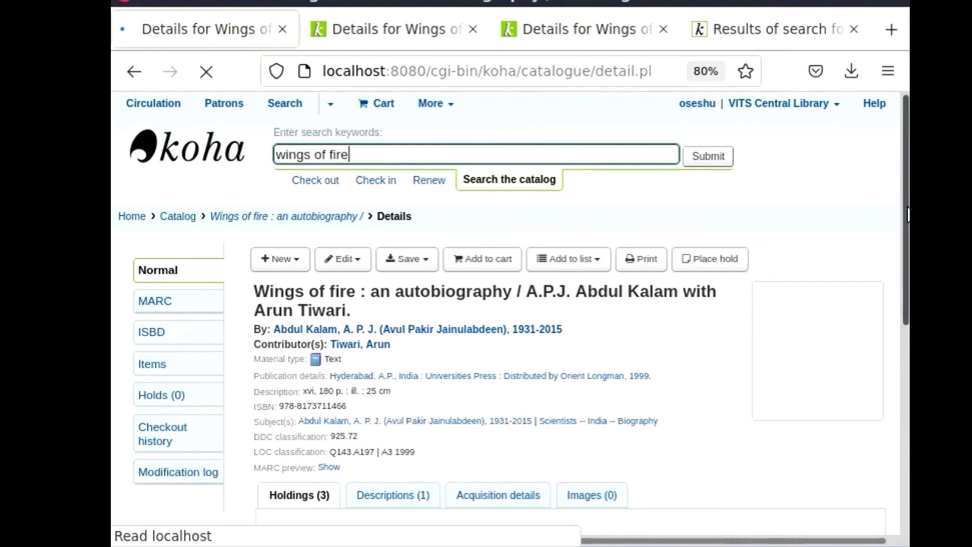
Examine the holdings and barcodes listed on the merged Wings of fire record
{"action": "left_click_drag", "start_coordinate": [907, 213], "coordinate": [894, 391]}
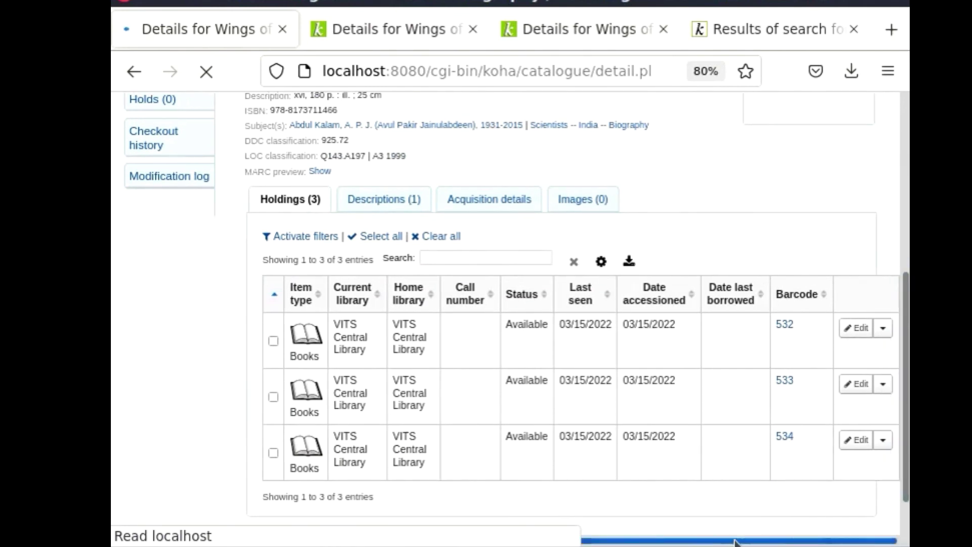
{"action": "left_click_drag", "start_coordinate": [907, 286], "coordinate": [908, 345]}
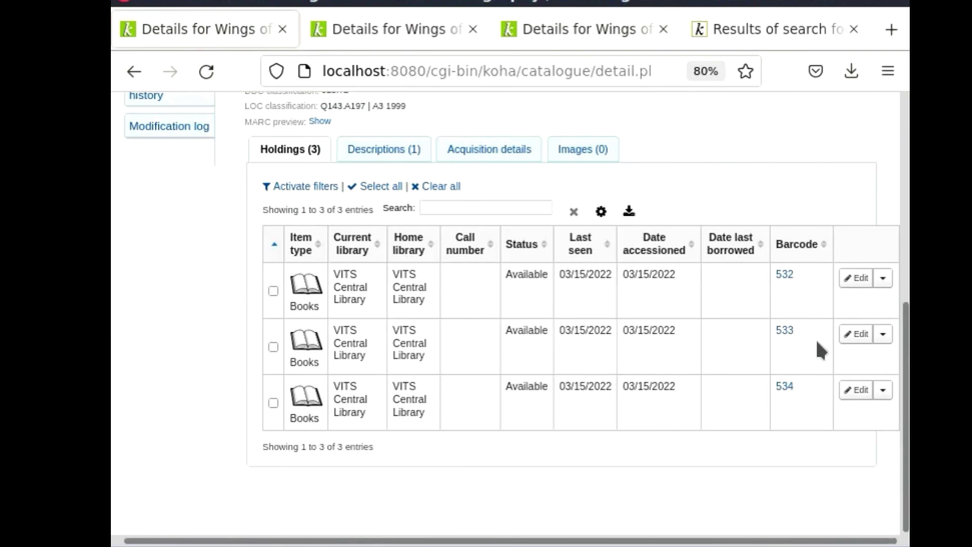
{"action": "scroll", "coordinate": [886, 334], "scroll_direction": "up", "scroll_amount": 6}
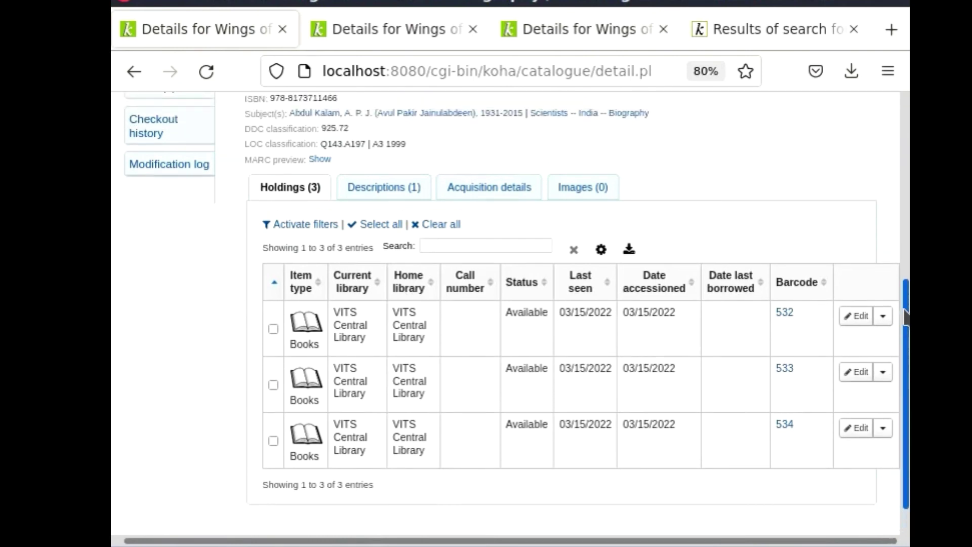
{"action": "left_click_drag", "start_coordinate": [907, 213], "coordinate": [906, 202]}
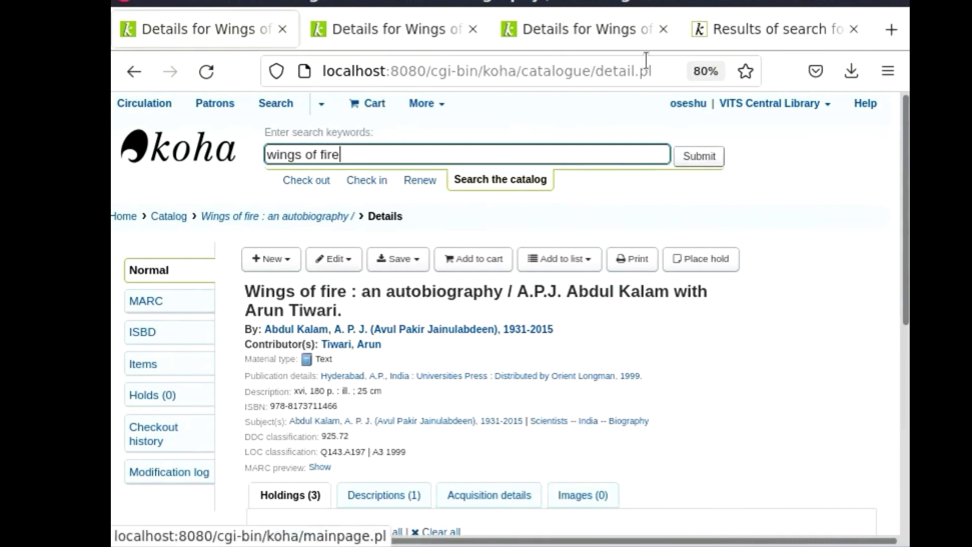
Refresh the public catalog search for wings of fire and check the holdings on the Wings of fire record's details page
{"action": "left_click", "coordinate": [742, 24]}
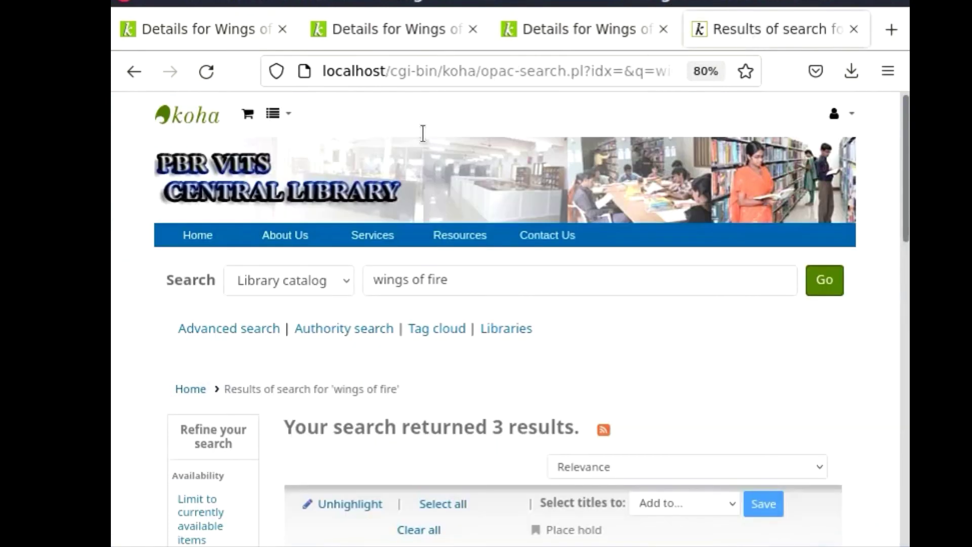
{"action": "left_click", "coordinate": [206, 70]}
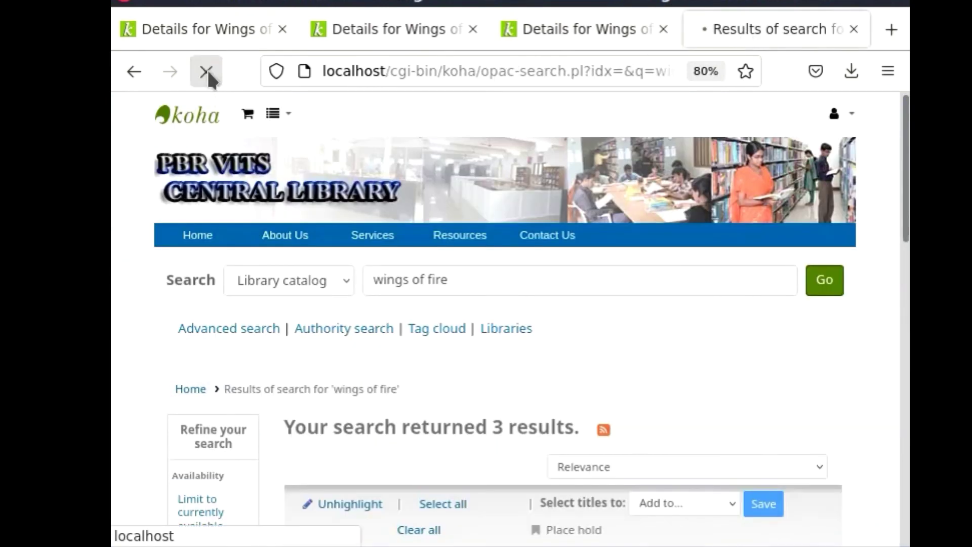
{"action": "left_click", "coordinate": [208, 29]}
{"action": "left_click", "coordinate": [750, 30]}
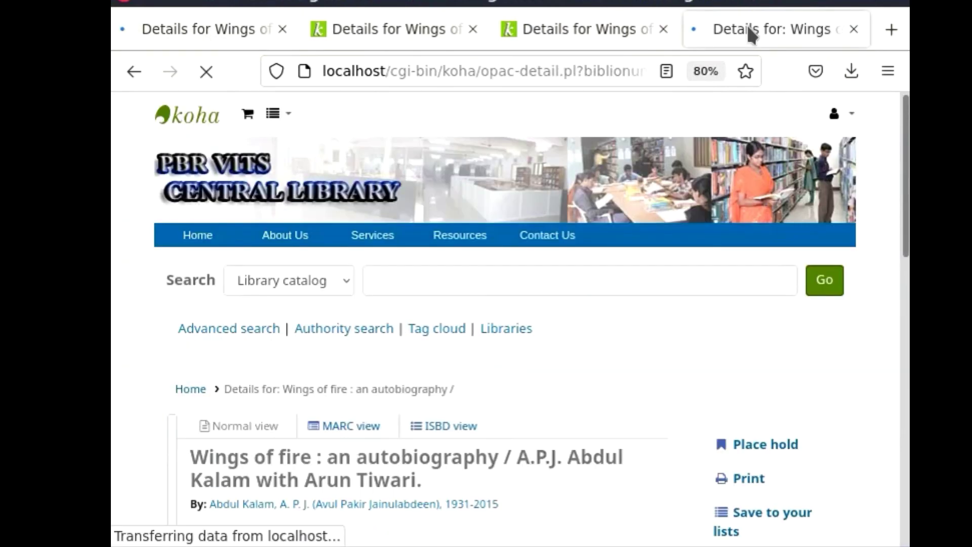
{"action": "left_click_drag", "start_coordinate": [907, 127], "coordinate": [887, 157]}
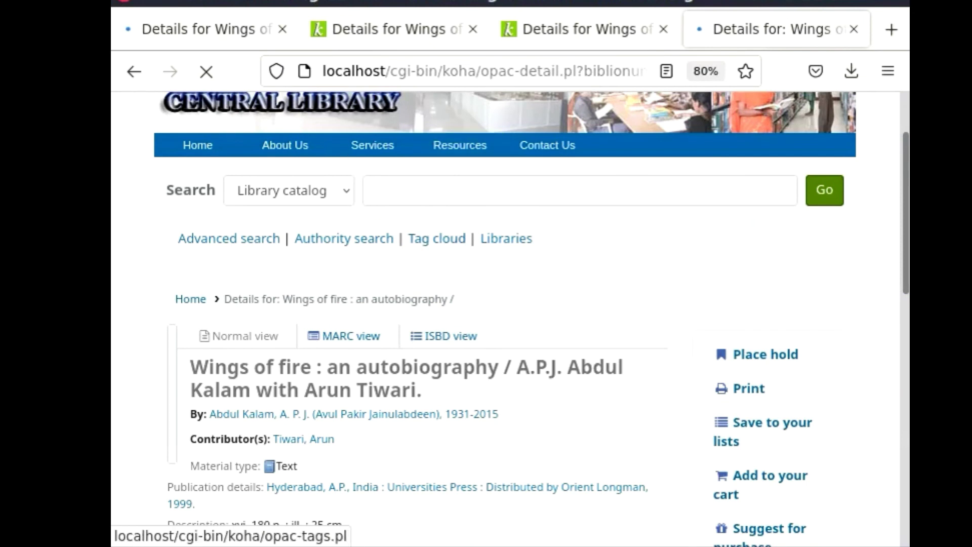
{"action": "left_click_drag", "start_coordinate": [904, 179], "coordinate": [901, 384]}
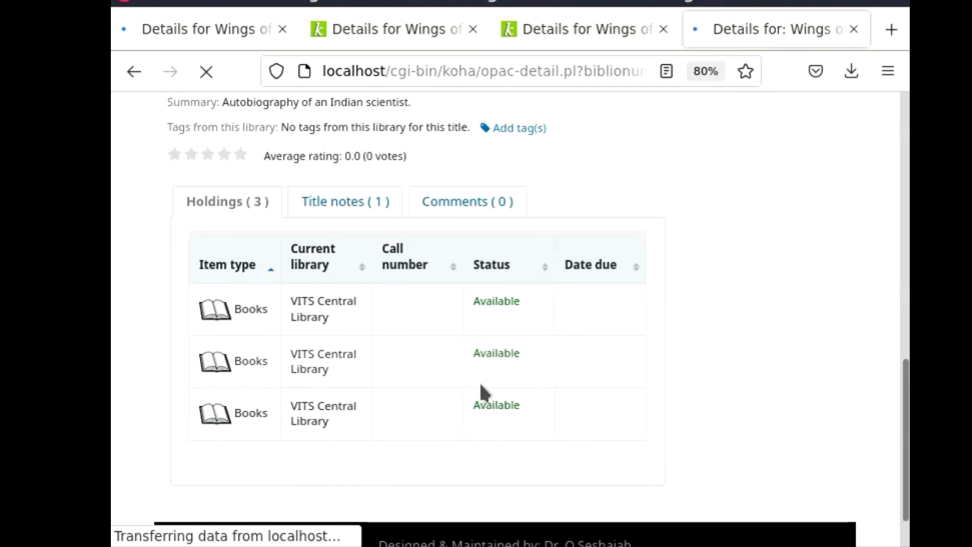
{"action": "left_click_drag", "start_coordinate": [905, 405], "coordinate": [905, 136]}
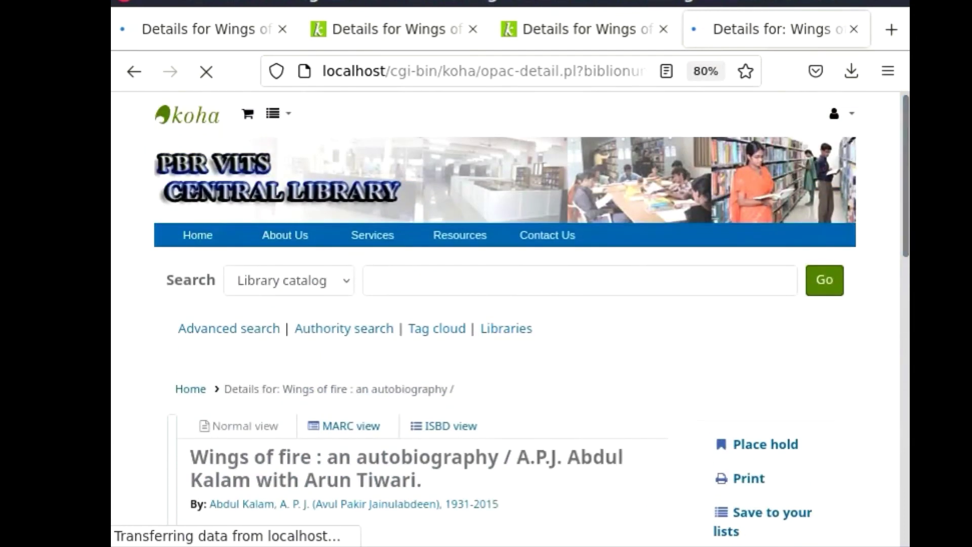
Return to the staff-side Wings of fire record and review the status and barcodes of its attached items
{"action": "left_click", "coordinate": [209, 25]}
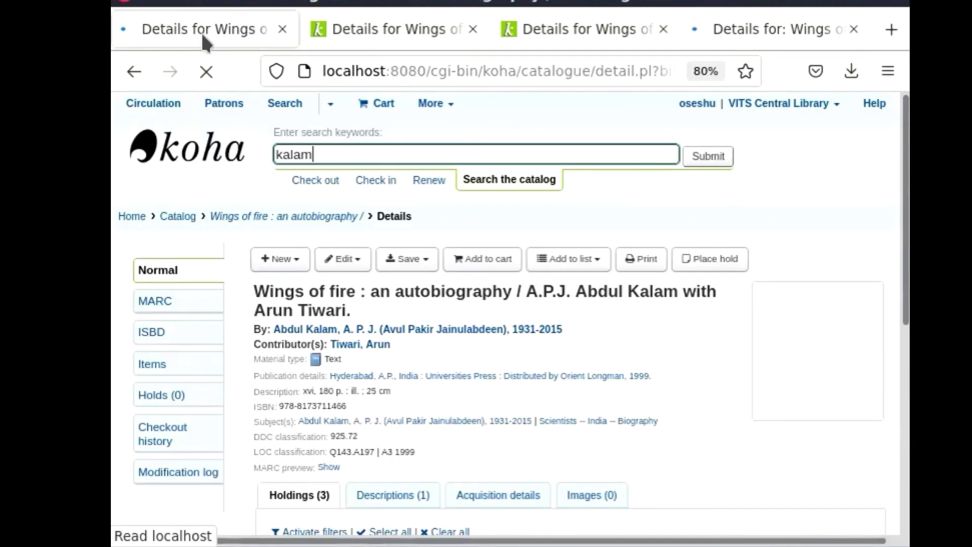
{"action": "left_click_drag", "start_coordinate": [905, 154], "coordinate": [905, 332]}
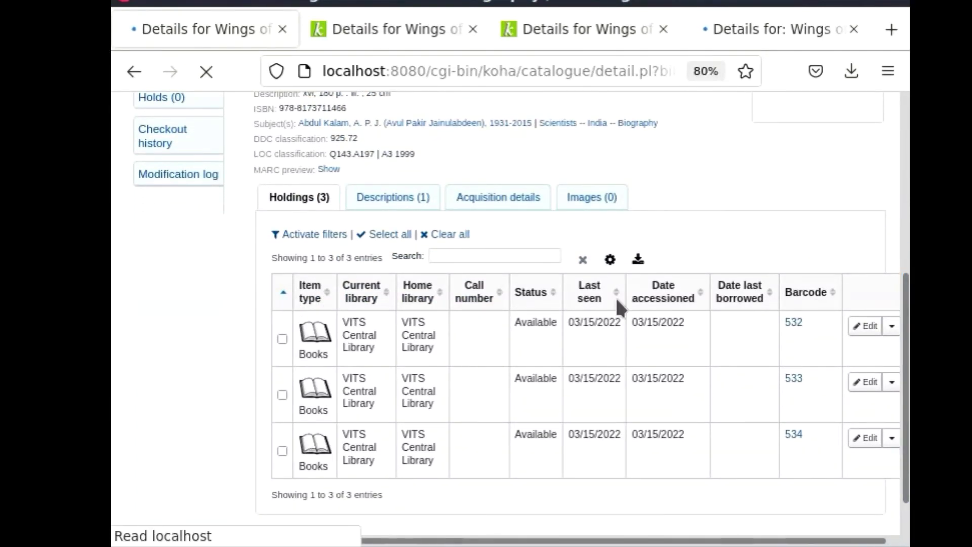
{"action": "left_click_drag", "start_coordinate": [906, 301], "coordinate": [907, 157]}
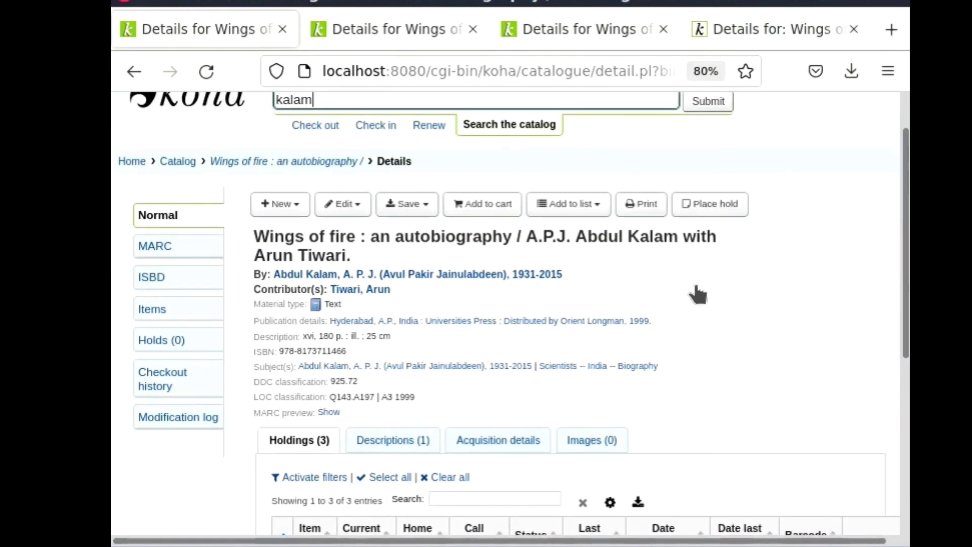
{"action": "scroll", "coordinate": [889, 310], "scroll_direction": "down", "scroll_amount": 5}
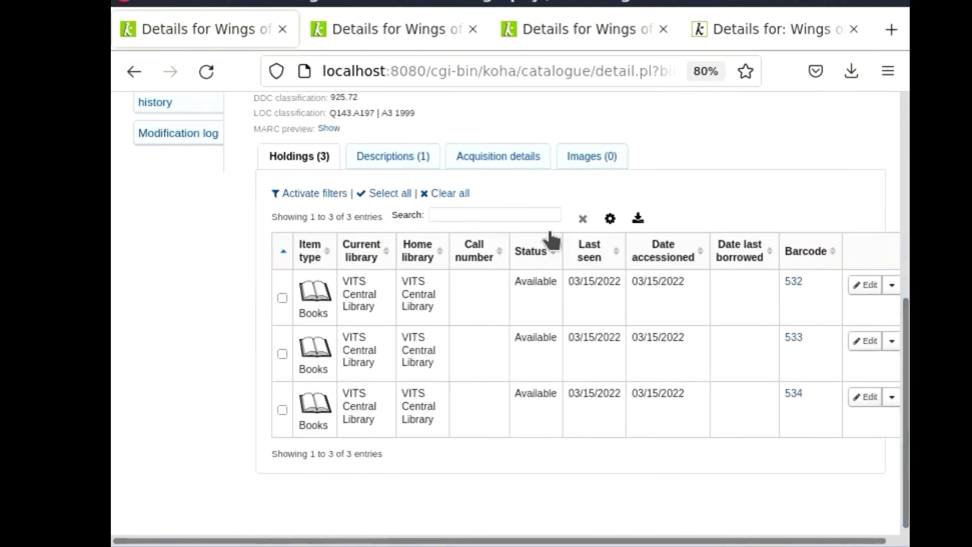
{"action": "scroll", "coordinate": [904, 282], "scroll_direction": "up", "scroll_amount": 6}
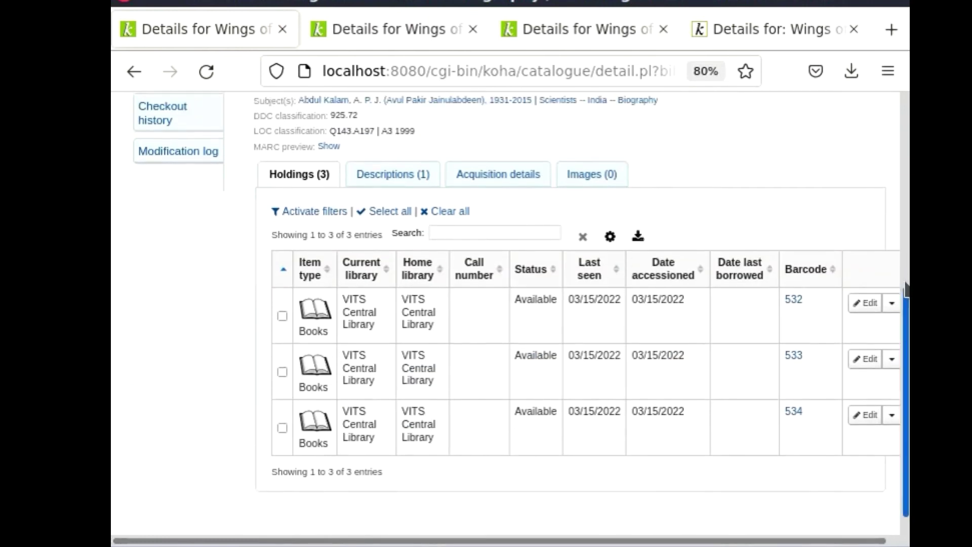